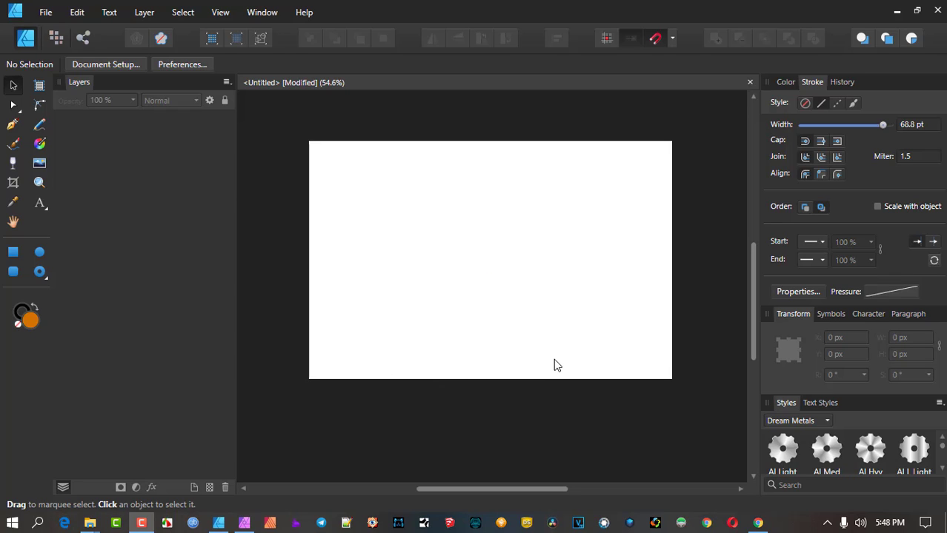
{"action": "left_click", "coordinate": [152, 487]}
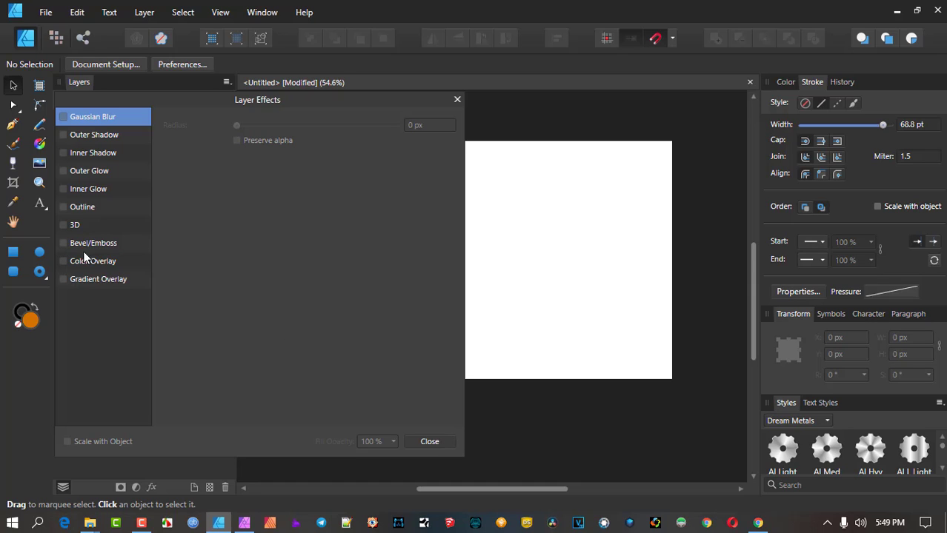
{"action": "left_click", "coordinate": [424, 443]}
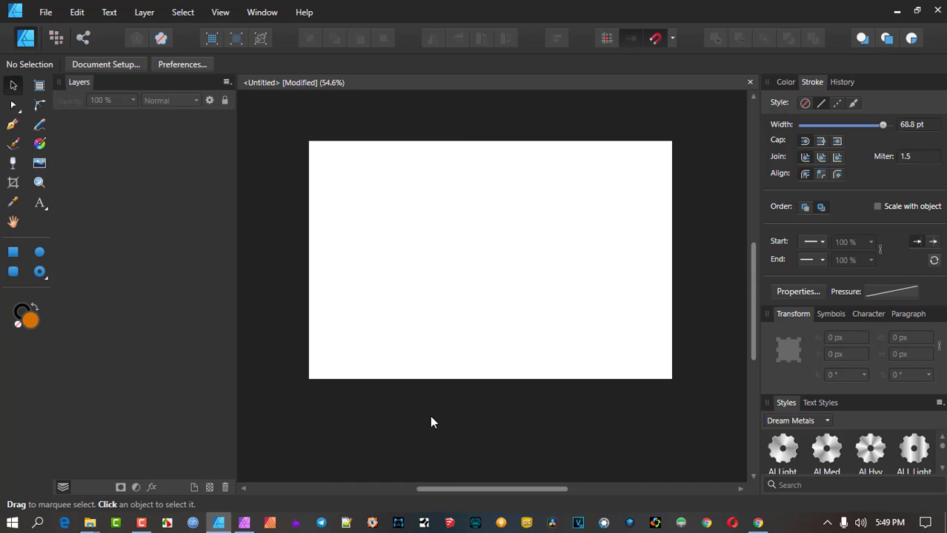
Reset the stroke pressure profile and draw a downward-sagging open curve across the page with the Pen tool
{"action": "left_click", "coordinate": [905, 296]}
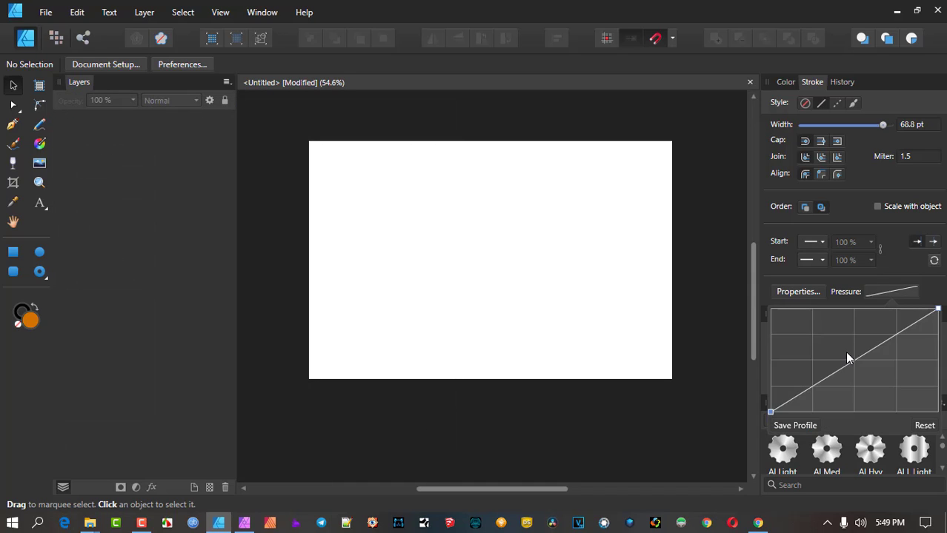
{"action": "left_click", "coordinate": [923, 425]}
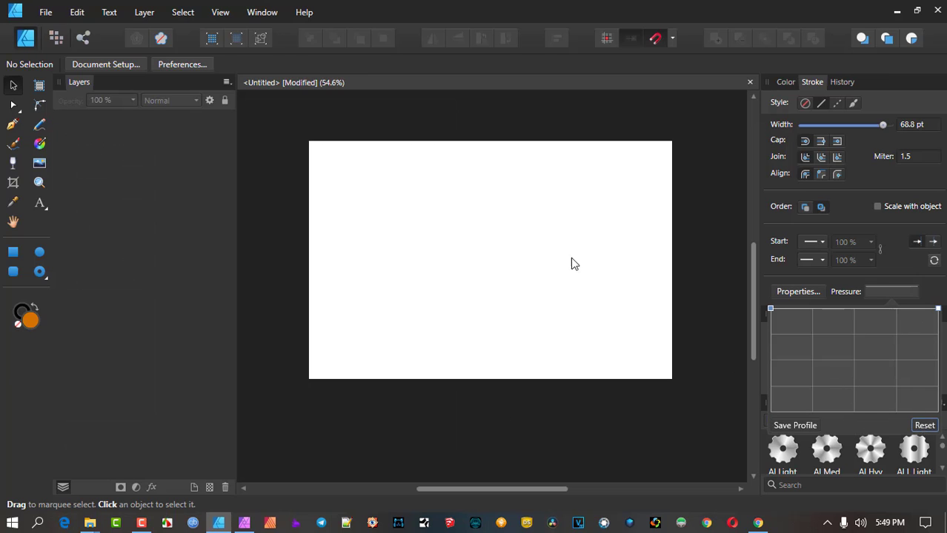
{"action": "left_click", "coordinate": [12, 124]}
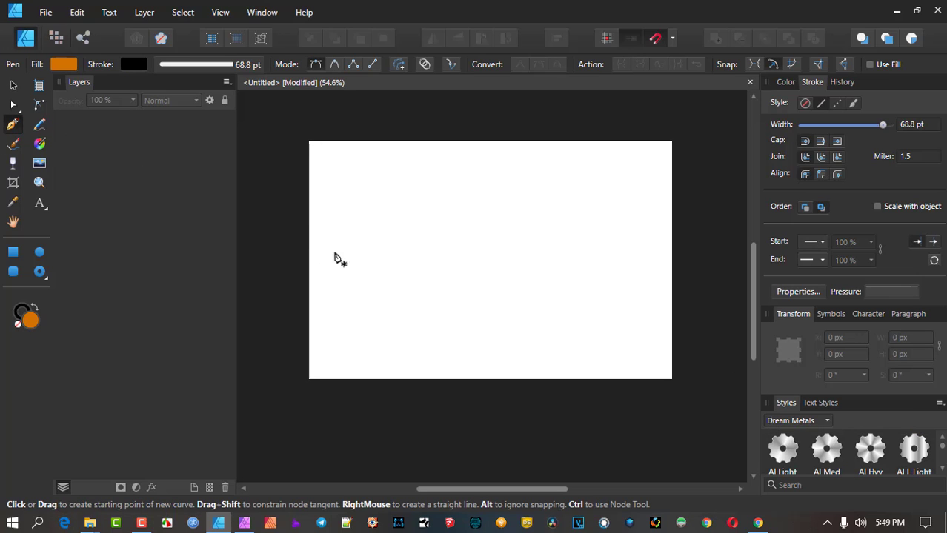
{"action": "left_click", "coordinate": [335, 193]}
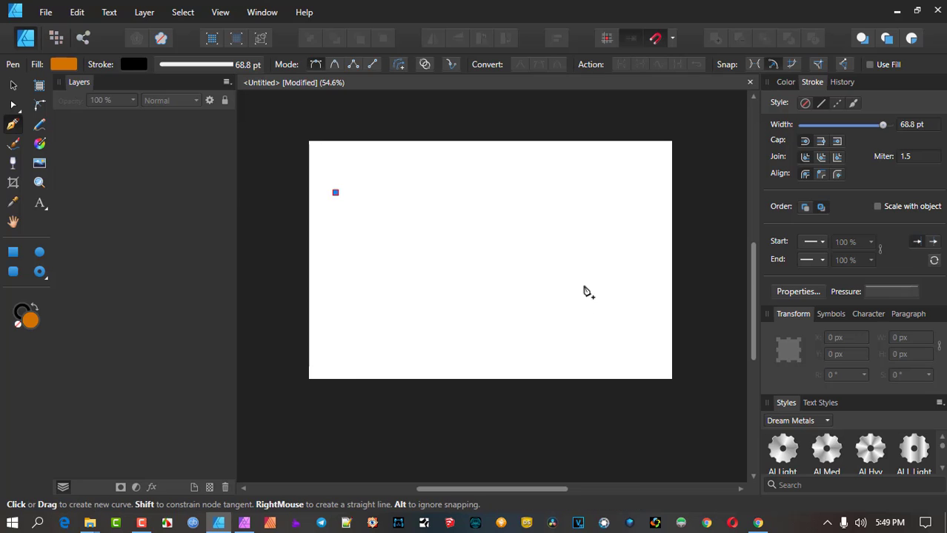
{"action": "left_click_drag", "start_coordinate": [593, 302], "coordinate": [700, 210]}
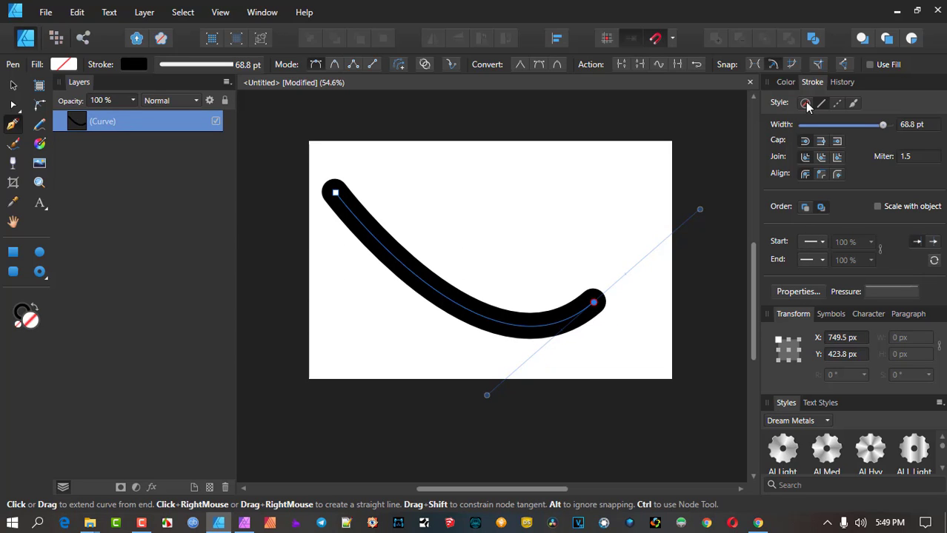
Lower the curve's start pressure to zero for a tapered stroke and set the stroke width to about 93.1 pt
{"action": "left_click", "coordinate": [887, 293]}
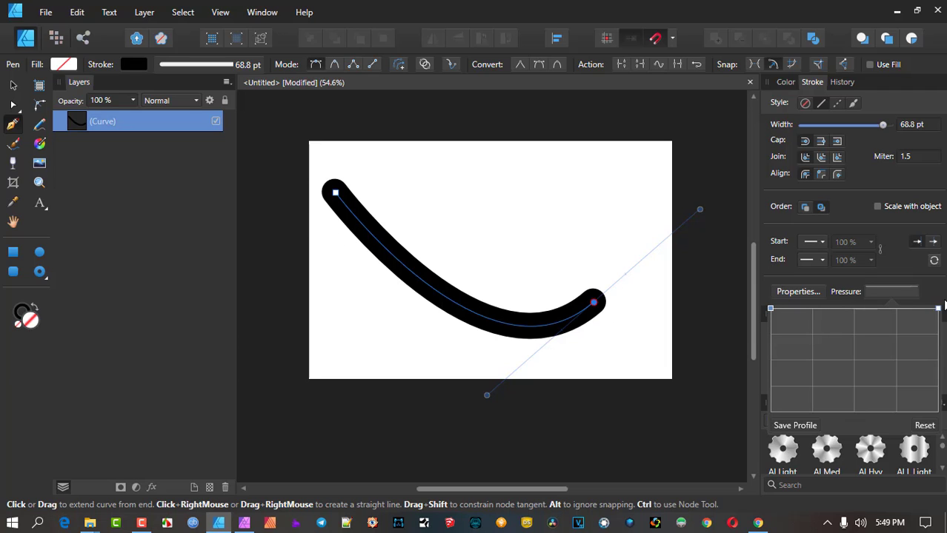
{"action": "mouse_move", "coordinate": [770, 308]}
{"action": "left_mouse_down"}
{"action": "mouse_move", "coordinate": [768, 366]}
{"action": "mouse_move", "coordinate": [767, 302]}
{"action": "left_mouse_up"}
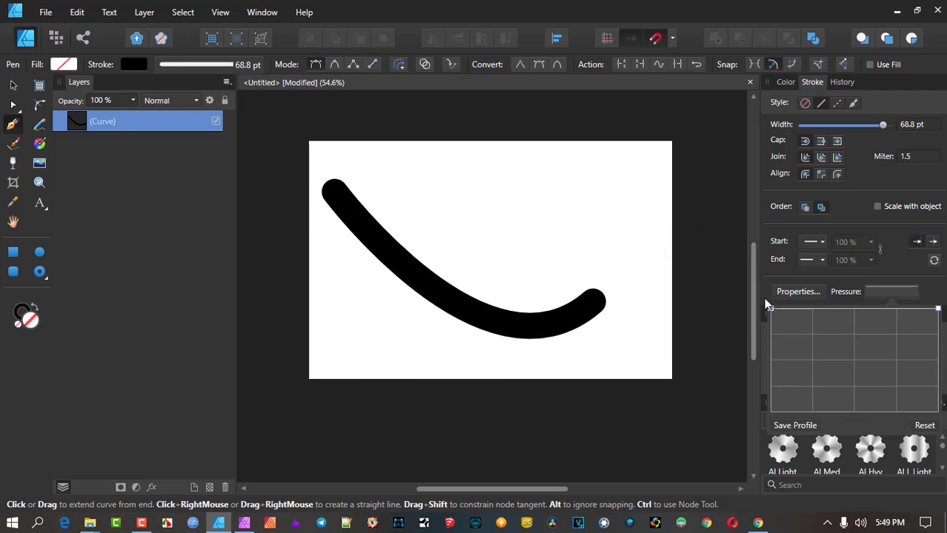
{"action": "mouse_move", "coordinate": [938, 308]}
{"action": "left_mouse_down"}
{"action": "mouse_move", "coordinate": [937, 370]}
{"action": "mouse_move", "coordinate": [931, 319]}
{"action": "mouse_move", "coordinate": [924, 402]}
{"action": "mouse_move", "coordinate": [921, 306]}
{"action": "left_mouse_up"}
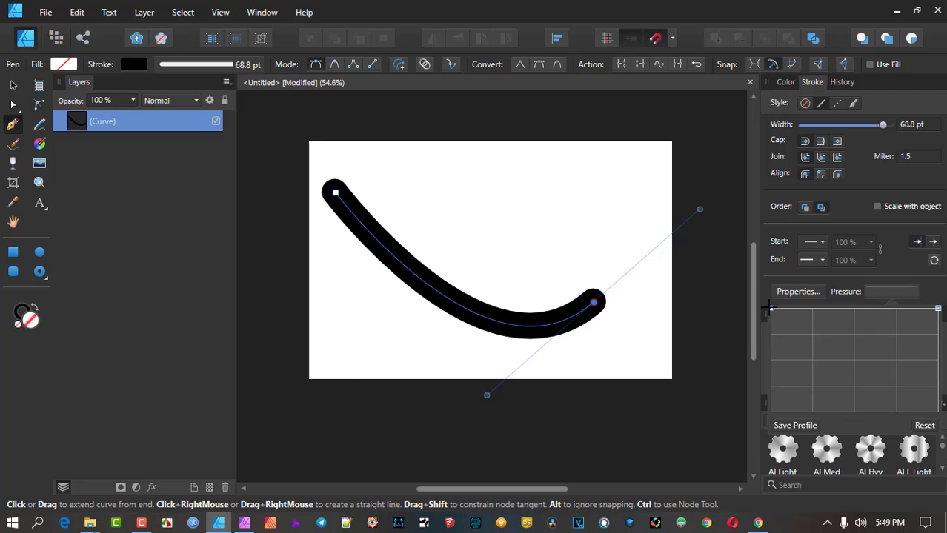
{"action": "left_click_drag", "start_coordinate": [771, 308], "coordinate": [768, 440]}
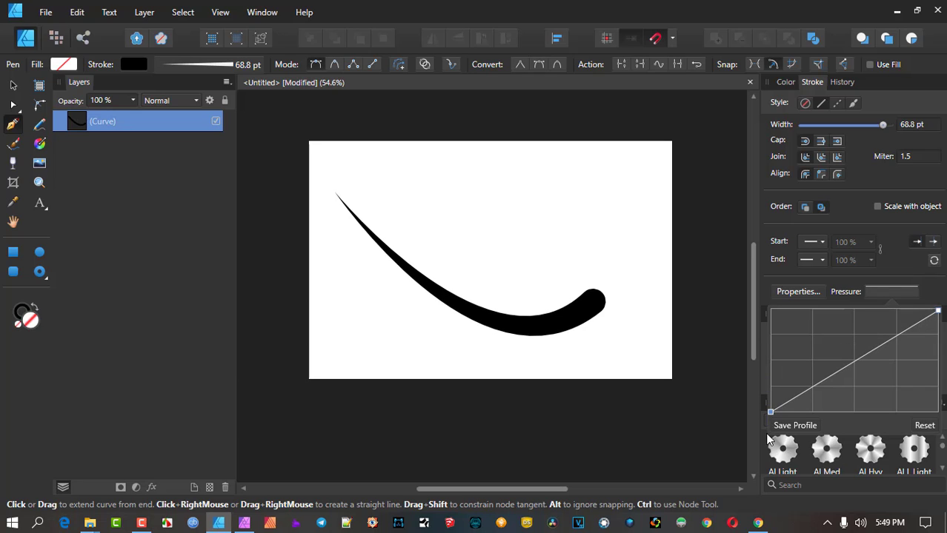
{"action": "left_click_drag", "start_coordinate": [768, 440], "coordinate": [768, 440]}
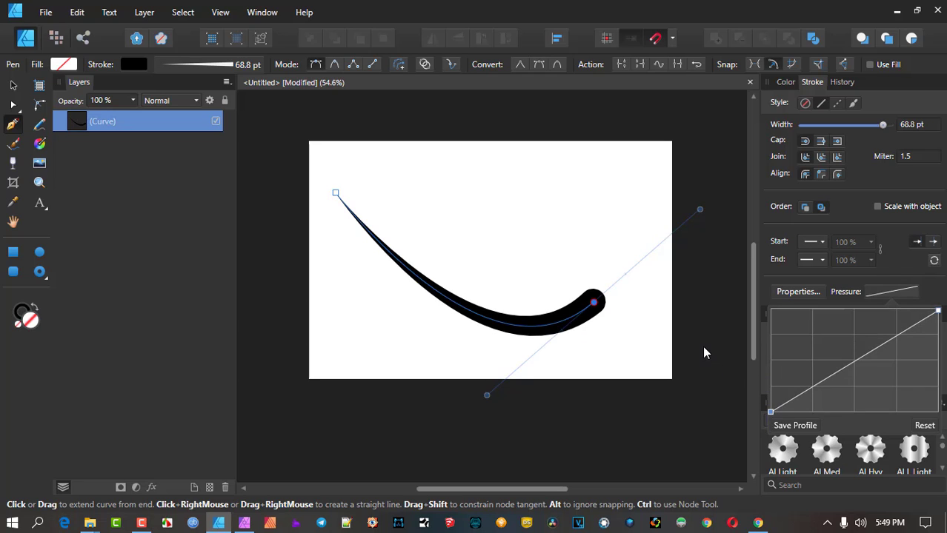
{"action": "left_click", "coordinate": [784, 93]}
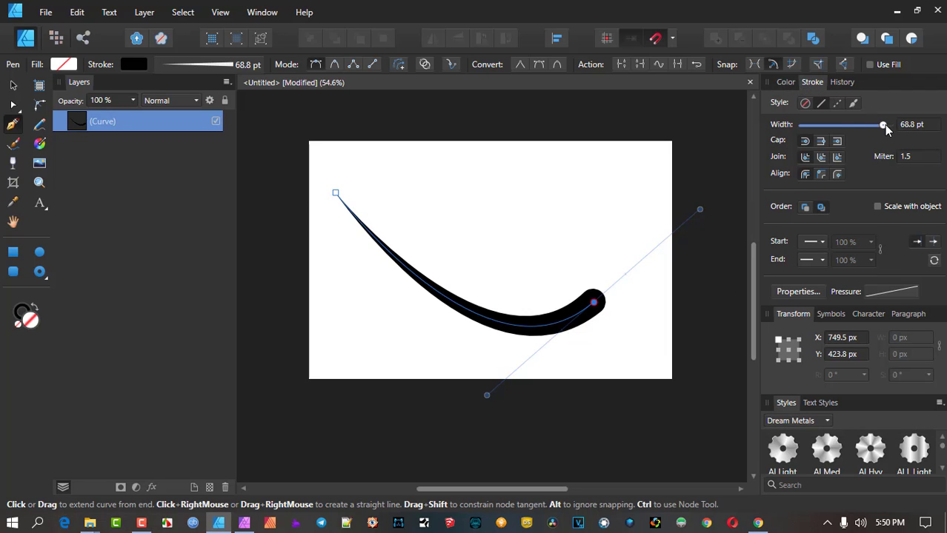
{"action": "left_click_drag", "start_coordinate": [883, 125], "coordinate": [889, 128]}
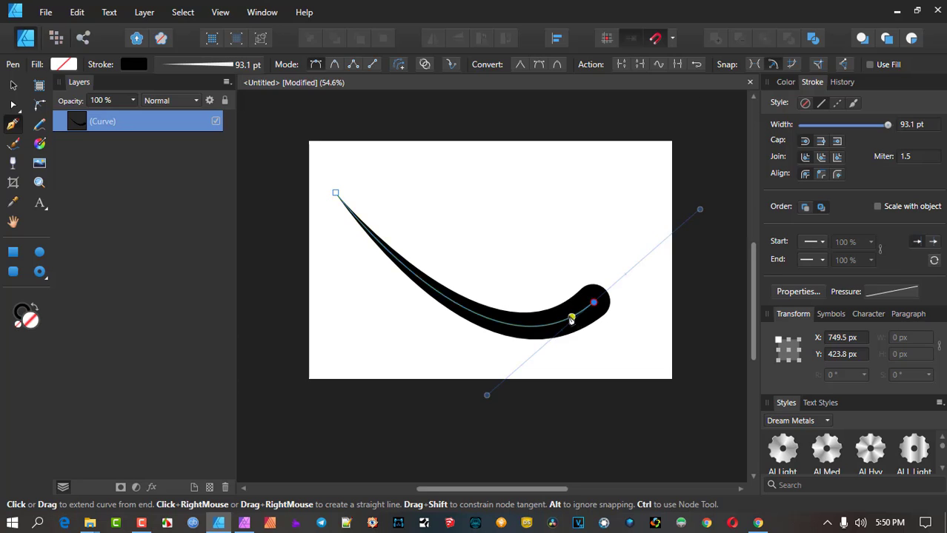
Expand the tapered curve's stroke into a filled shape and switch to the Move tool
{"action": "scroll", "coordinate": [566, 319], "scroll_direction": "up", "scroll_amount": 2}
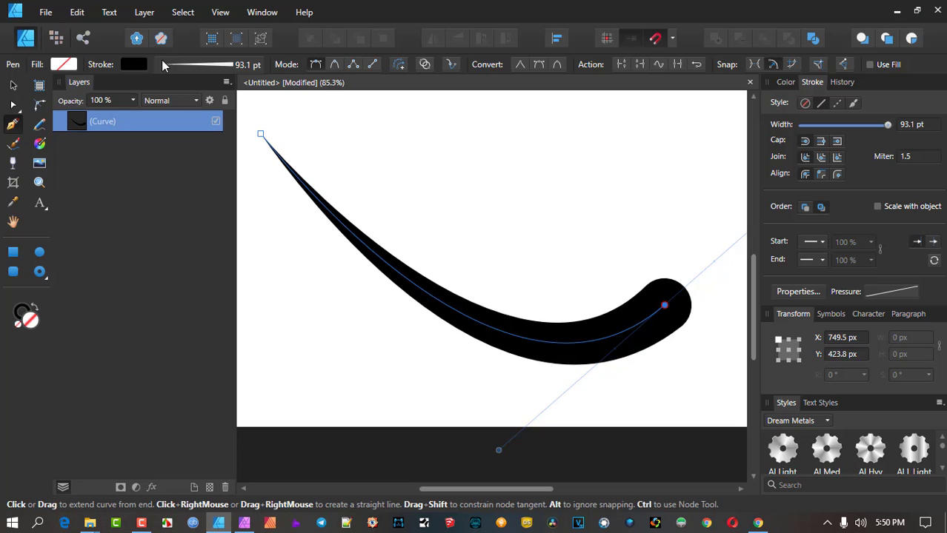
{"action": "left_click", "coordinate": [157, 14]}
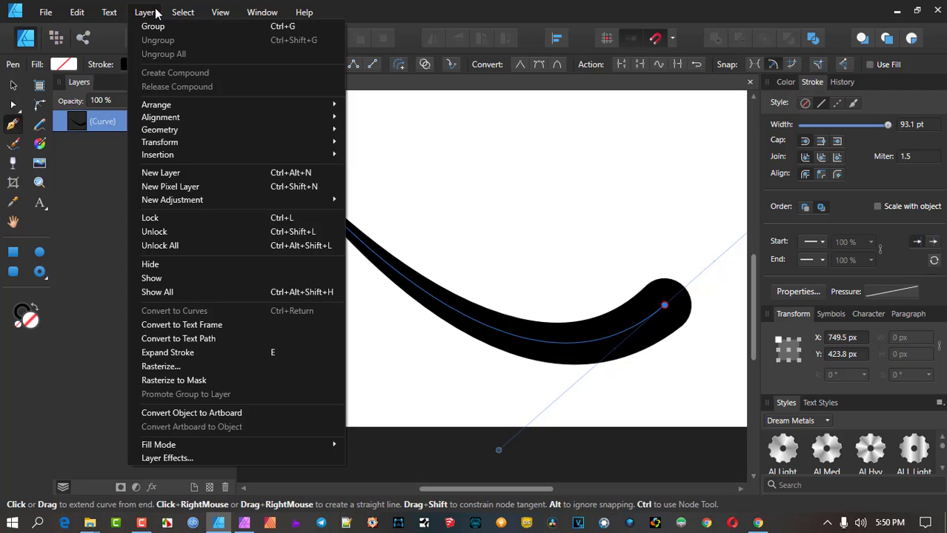
{"action": "left_click", "coordinate": [185, 351]}
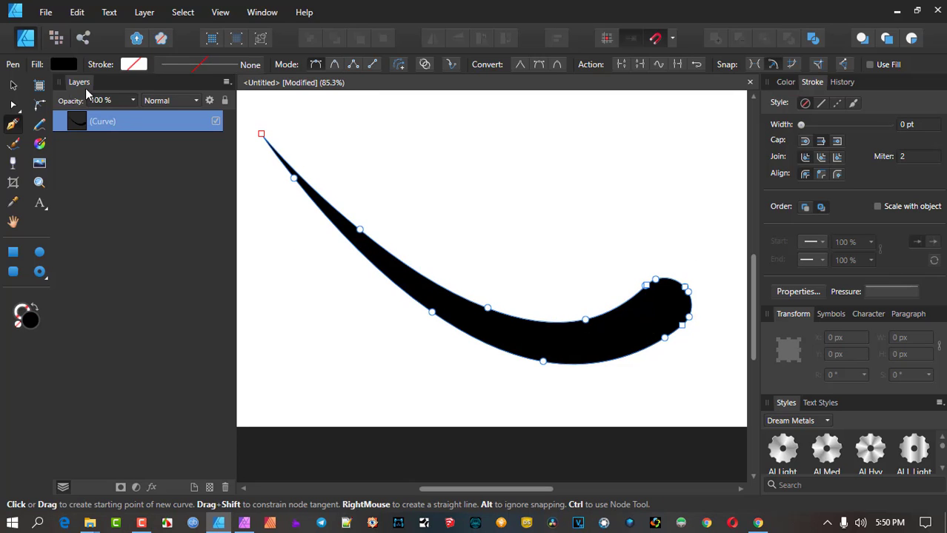
{"action": "left_click", "coordinate": [14, 86]}
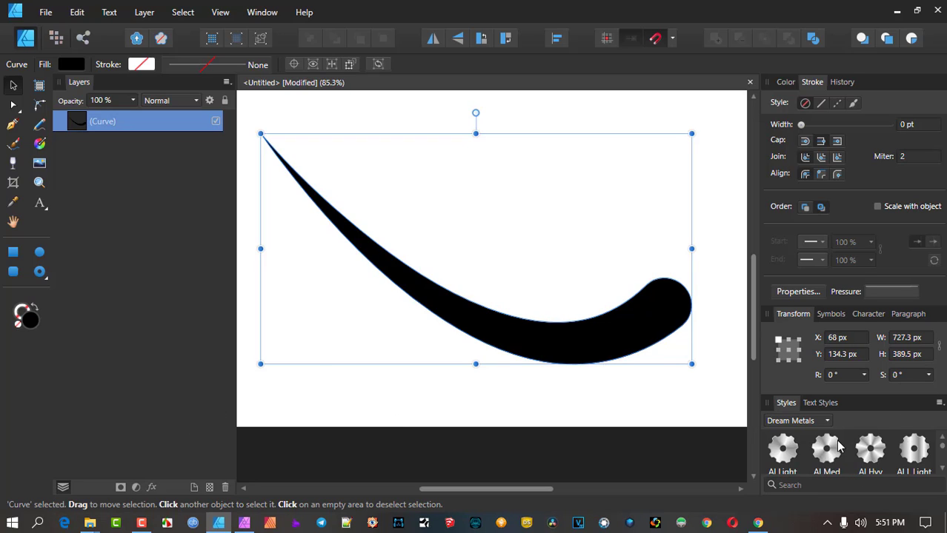
Enable the Bevel/Emboss layer effect on the expanded curve and raise its radius to about 27.8 px
{"action": "left_click", "coordinate": [152, 487]}
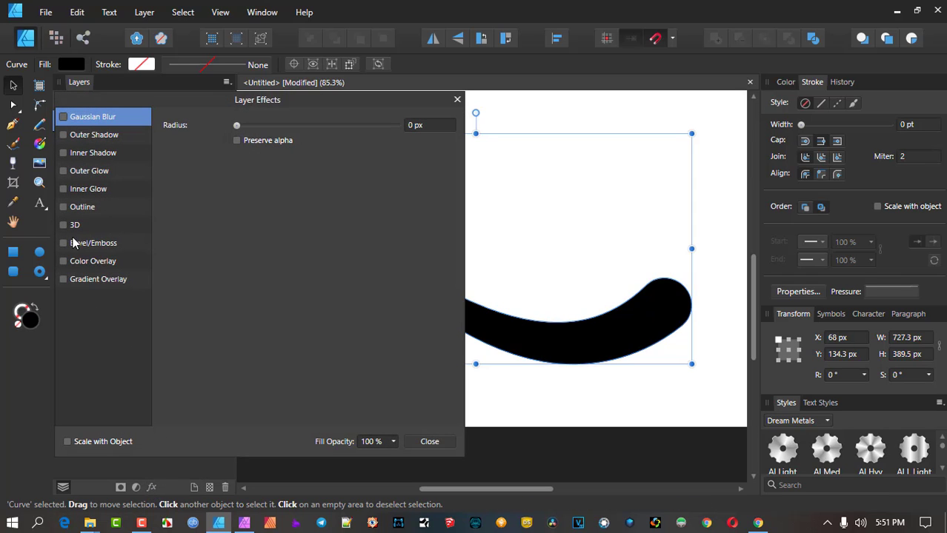
{"action": "left_click", "coordinate": [84, 249]}
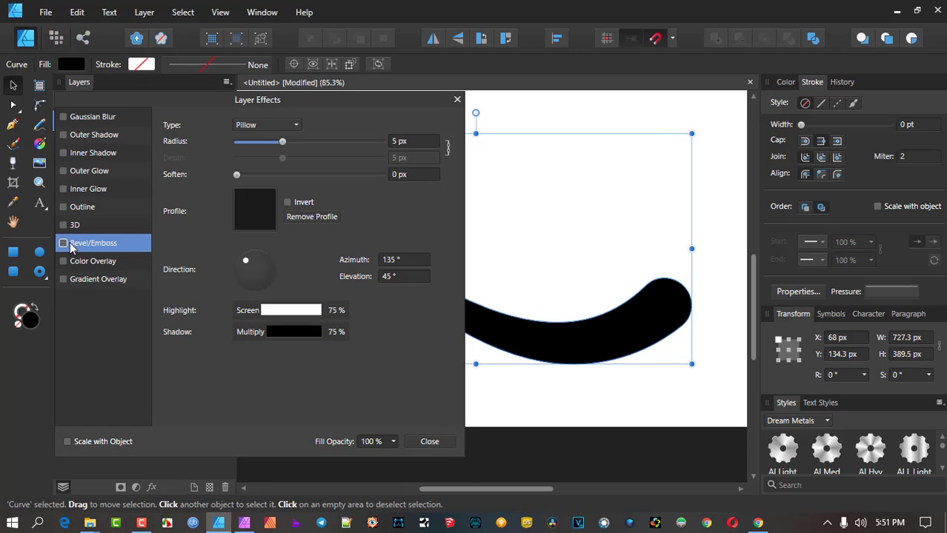
{"action": "left_click", "coordinate": [288, 129]}
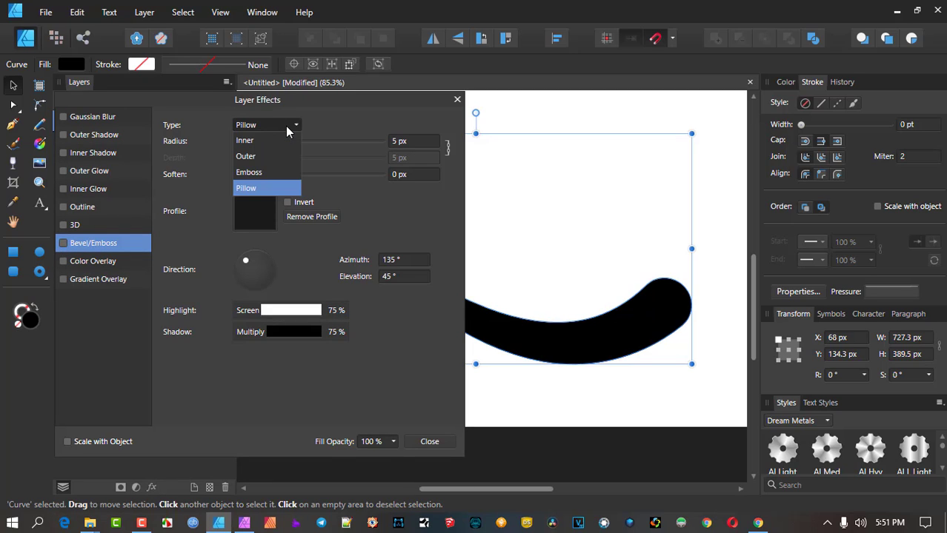
{"action": "left_click", "coordinate": [344, 121]}
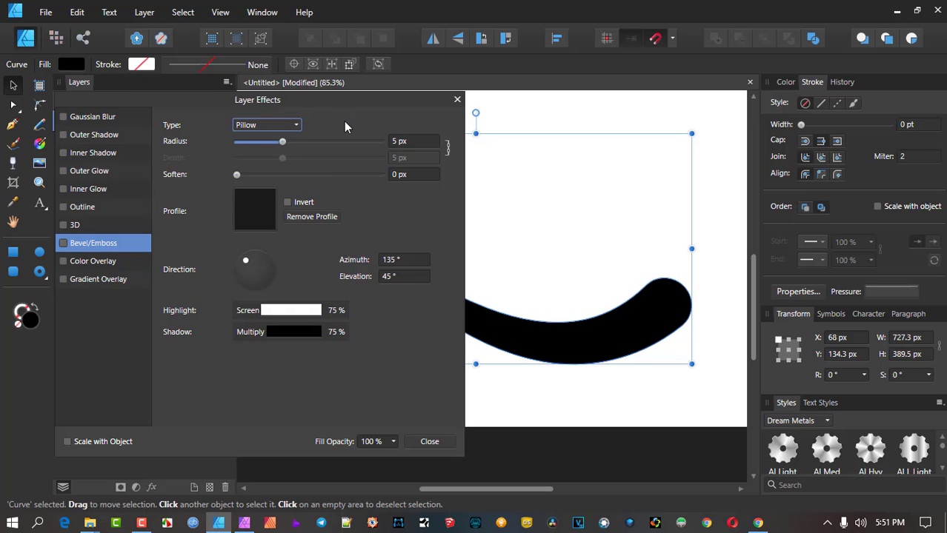
{"action": "left_click", "coordinate": [62, 245]}
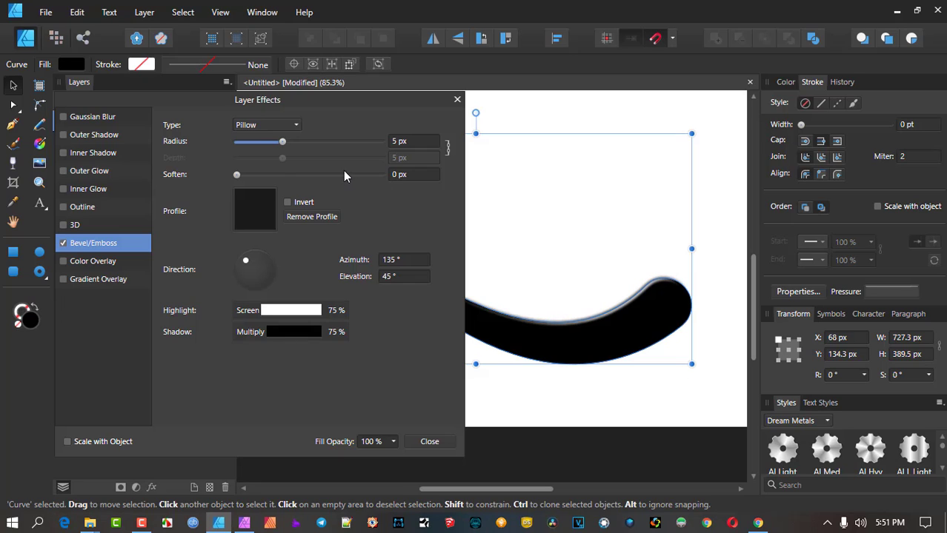
{"action": "left_click_drag", "start_coordinate": [282, 142], "coordinate": [328, 140]}
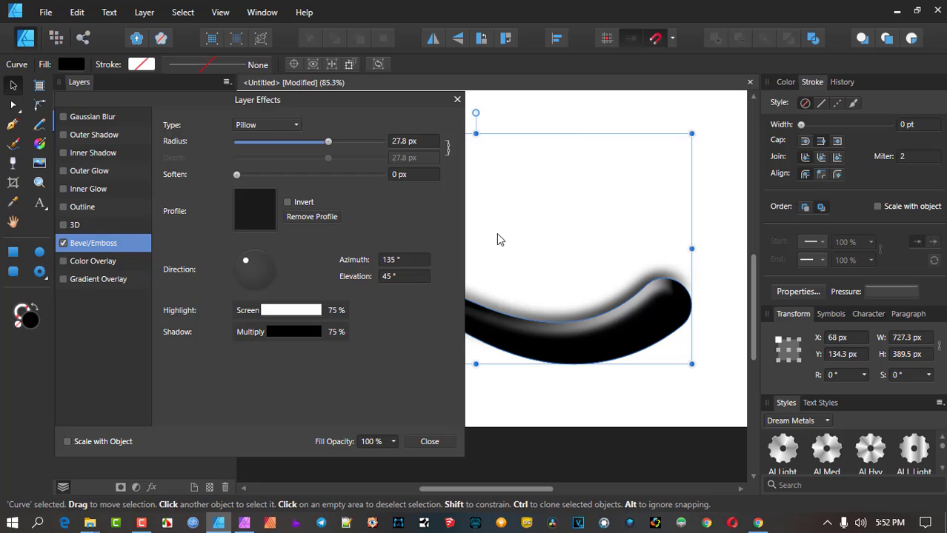
Try the Emboss and Outer types of the Bevel/Emboss effect on the curve
{"action": "left_click", "coordinate": [290, 124]}
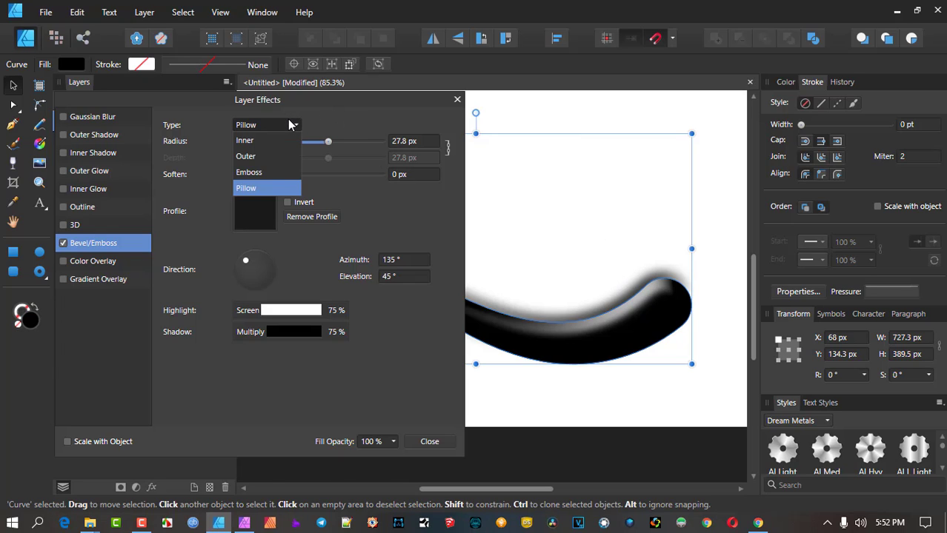
{"action": "left_click", "coordinate": [274, 172]}
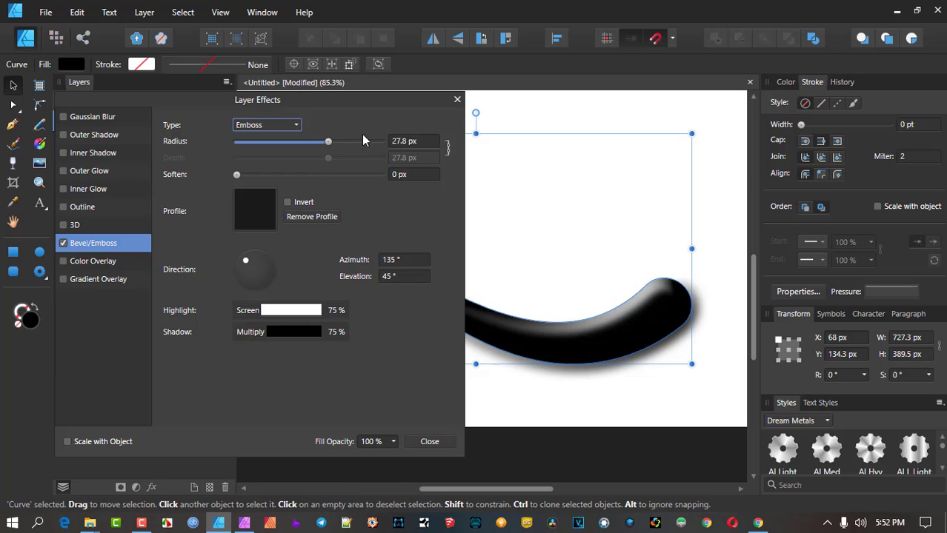
{"action": "left_click", "coordinate": [296, 125]}
{"action": "left_click", "coordinate": [262, 155]}
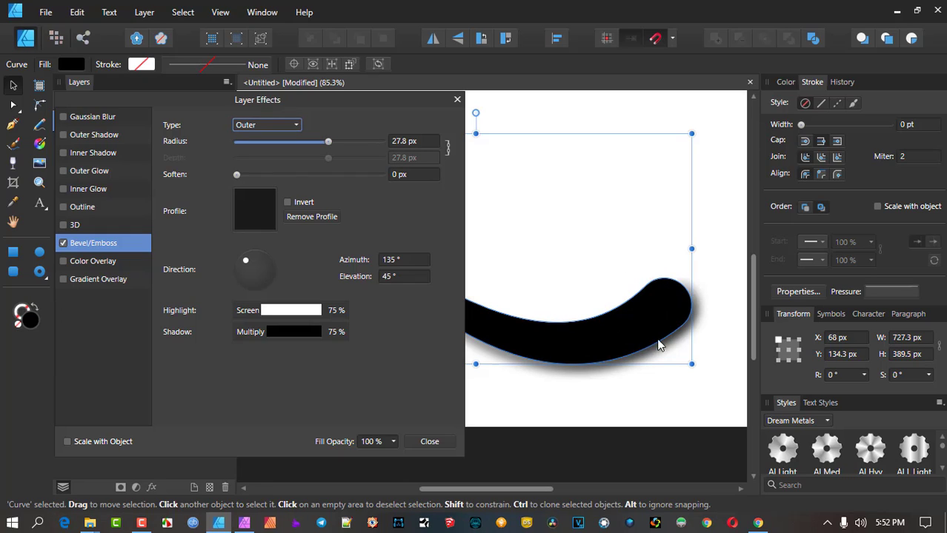
Set the Bevel/Emboss type to Inner and move the effects dialog clear of the curve
{"action": "left_click", "coordinate": [285, 126]}
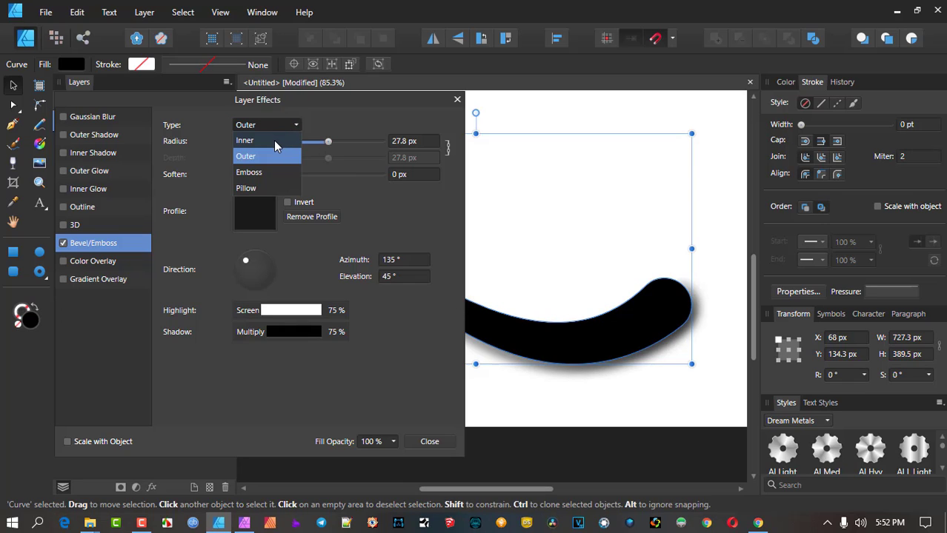
{"action": "left_click", "coordinate": [275, 143]}
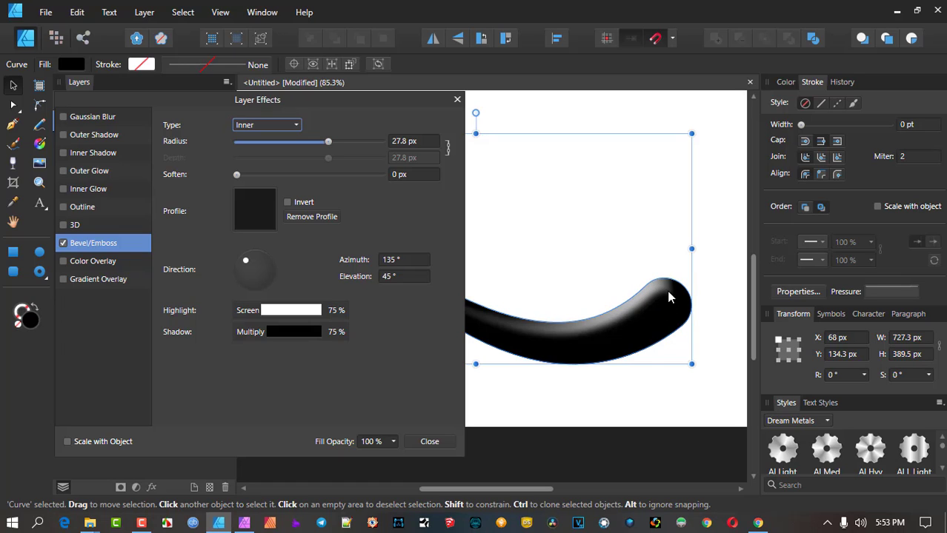
{"action": "scroll", "coordinate": [563, 260], "scroll_direction": "down", "scroll_amount": 2}
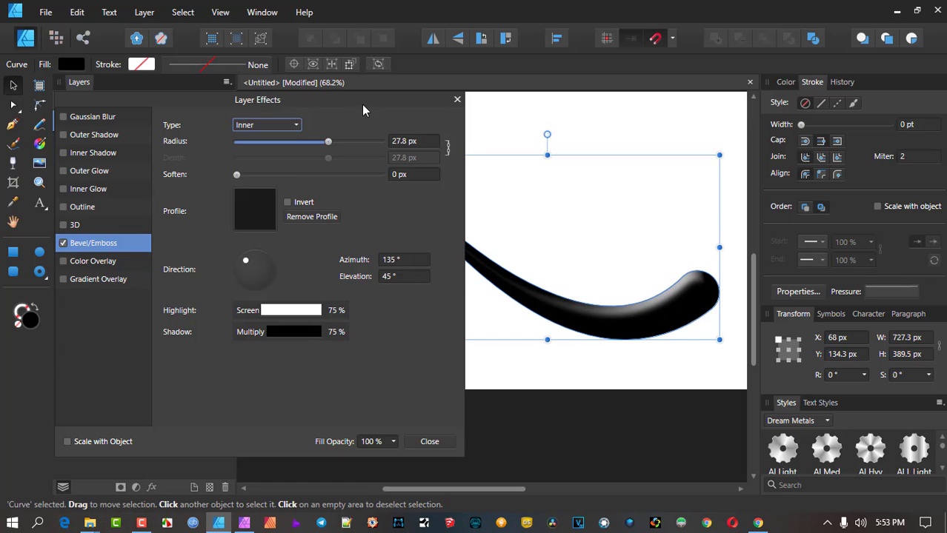
{"action": "left_click_drag", "start_coordinate": [361, 103], "coordinate": [281, 101]}
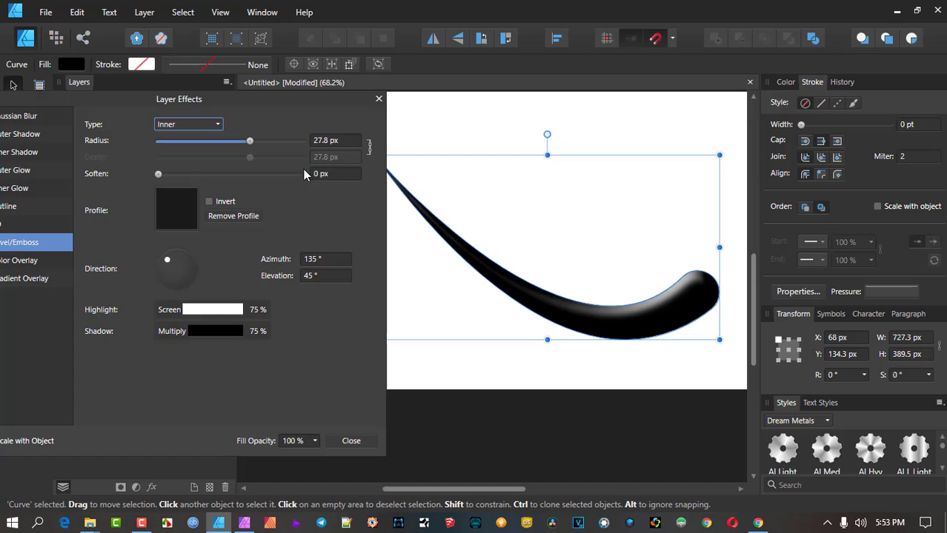
Apply the straight diagonal standard profile to the inner bevel and raise its radius to 100 px
{"action": "mouse_move", "coordinate": [251, 143]}
{"action": "left_mouse_down"}
{"action": "mouse_move", "coordinate": [307, 142]}
{"action": "mouse_move", "coordinate": [249, 145]}
{"action": "left_mouse_up"}
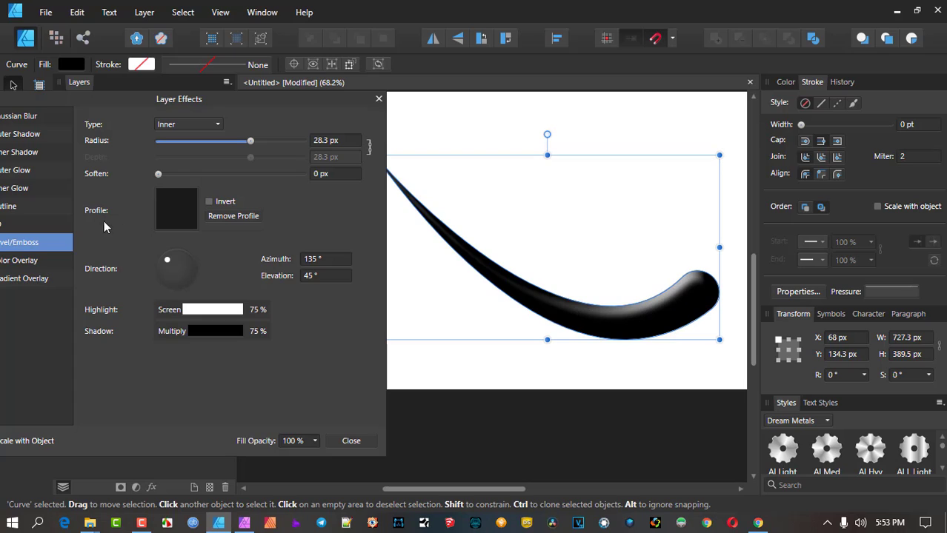
{"action": "left_click_drag", "start_coordinate": [158, 176], "coordinate": [112, 151]}
{"action": "left_click", "coordinate": [172, 208]}
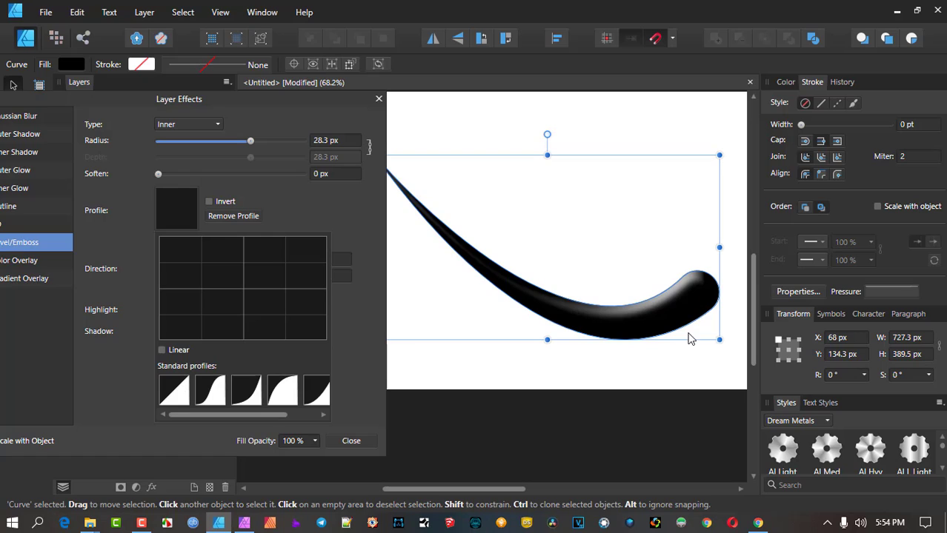
{"action": "left_click", "coordinate": [168, 389]}
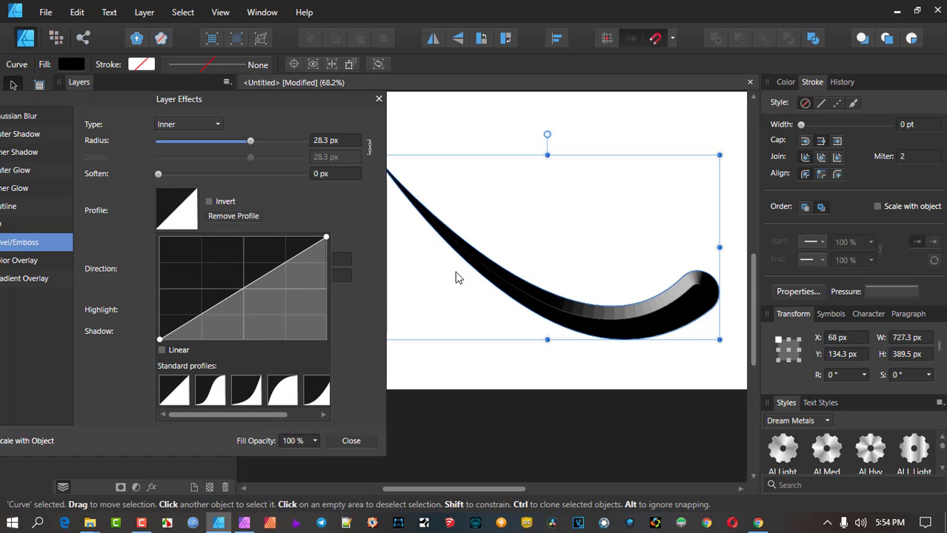
{"action": "left_click", "coordinate": [250, 147]}
{"action": "left_click_drag", "start_coordinate": [252, 143], "coordinate": [305, 141]}
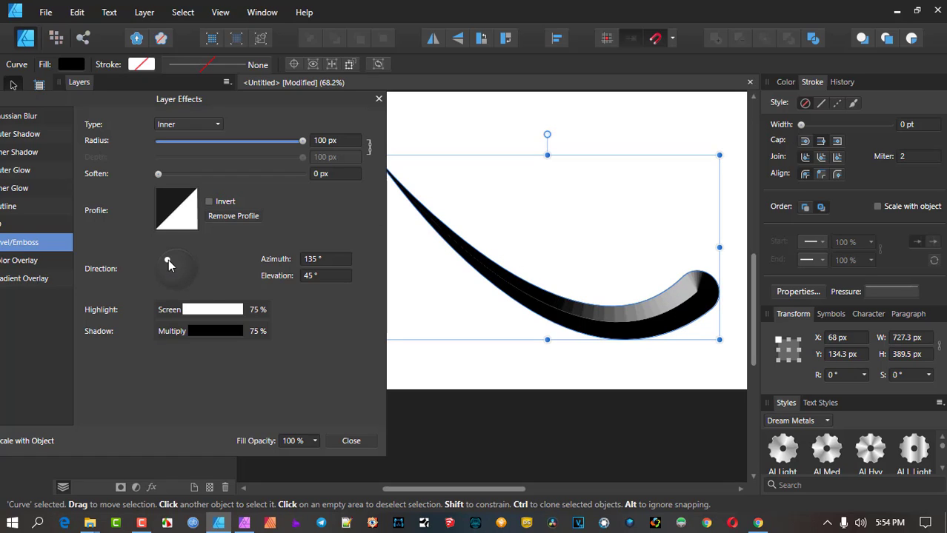
Aim the bevel light at azimuth 94.8° and elevation 9.3°, and try the S-shaped and steep concave standard profiles
{"action": "mouse_move", "coordinate": [169, 261]}
{"action": "left_mouse_down"}
{"action": "mouse_move", "coordinate": [193, 264]}
{"action": "mouse_move", "coordinate": [186, 293]}
{"action": "mouse_move", "coordinate": [211, 263]}
{"action": "mouse_move", "coordinate": [189, 223]}
{"action": "mouse_move", "coordinate": [166, 224]}
{"action": "mouse_move", "coordinate": [223, 239]}
{"action": "mouse_move", "coordinate": [192, 252]}
{"action": "mouse_move", "coordinate": [184, 268]}
{"action": "mouse_move", "coordinate": [216, 236]}
{"action": "mouse_move", "coordinate": [228, 248]}
{"action": "mouse_move", "coordinate": [225, 282]}
{"action": "mouse_move", "coordinate": [197, 322]}
{"action": "mouse_move", "coordinate": [235, 283]}
{"action": "mouse_move", "coordinate": [190, 248]}
{"action": "mouse_move", "coordinate": [174, 249]}
{"action": "left_mouse_up"}
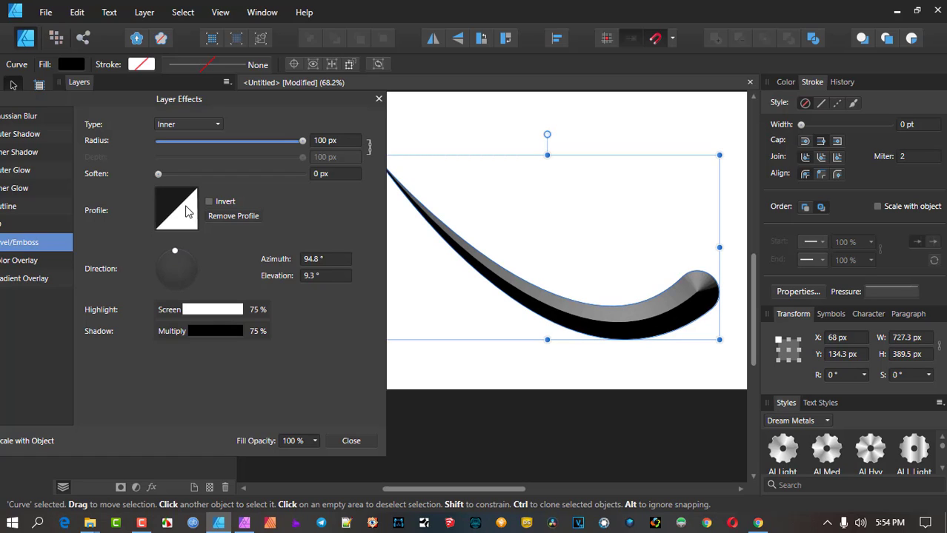
{"action": "left_click", "coordinate": [189, 211]}
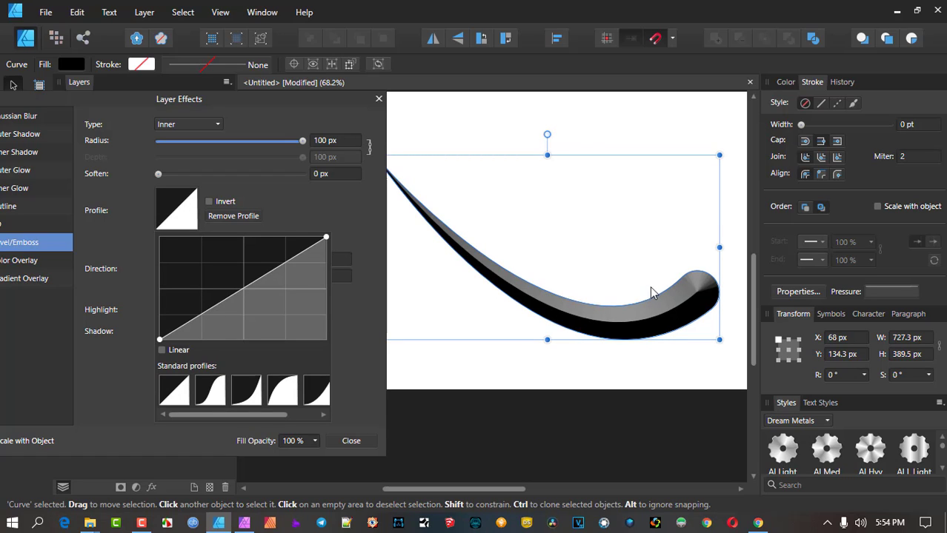
{"action": "left_click", "coordinate": [219, 391]}
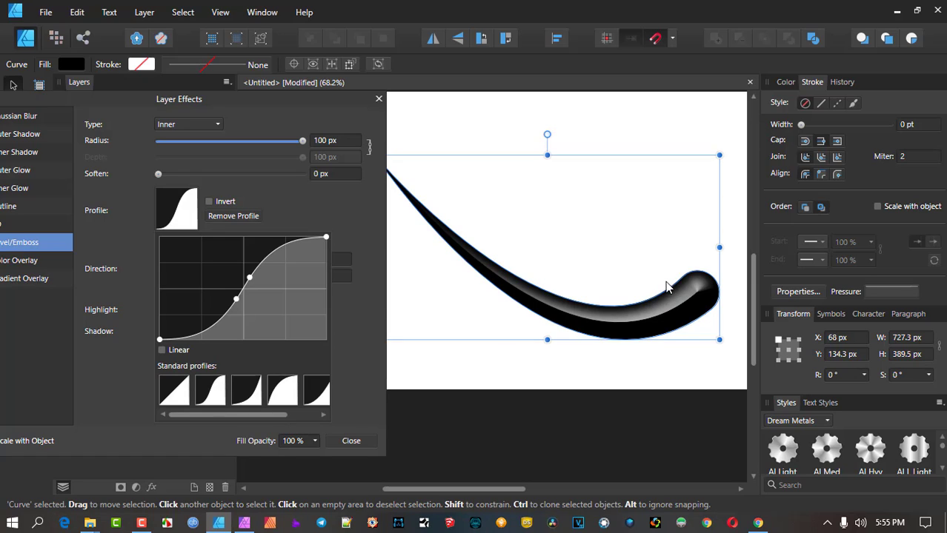
{"action": "left_click", "coordinate": [240, 398]}
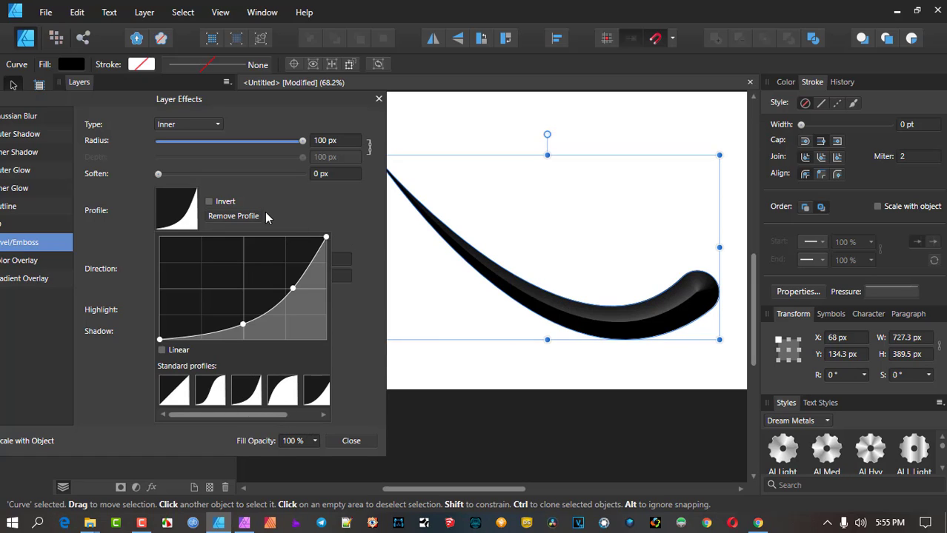
Set the bevel radius to about 38.4 px and its light direction to azimuth -25.9°, elevation 0°
{"action": "left_click_drag", "start_coordinate": [303, 140], "coordinate": [266, 141]}
{"action": "mouse_move", "coordinate": [199, 259]}
{"action": "left_mouse_down"}
{"action": "mouse_move", "coordinate": [179, 309]}
{"action": "mouse_move", "coordinate": [211, 291]}
{"action": "left_mouse_up"}
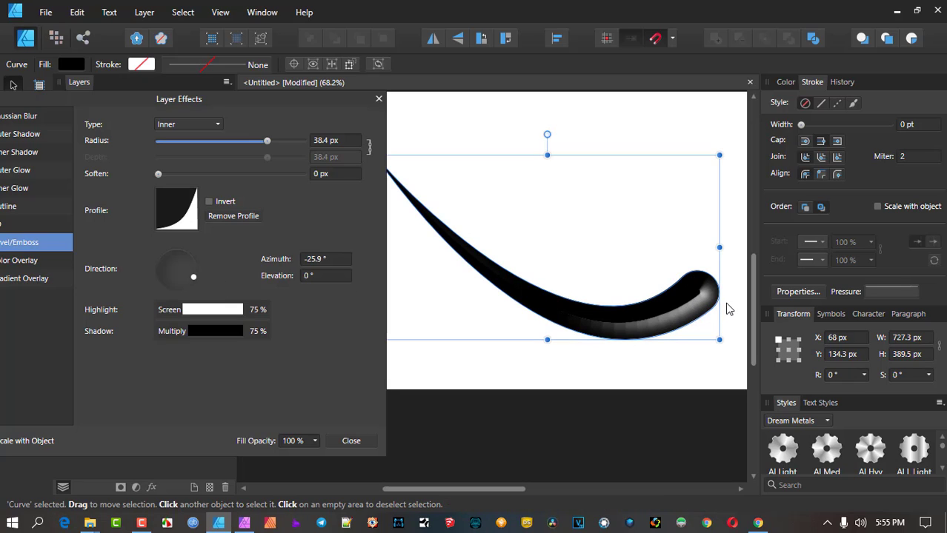
Try the convex and shallow concave standard profiles on the bevel, and raise an upper node of the shallow profile into a bump
{"action": "left_click", "coordinate": [176, 210]}
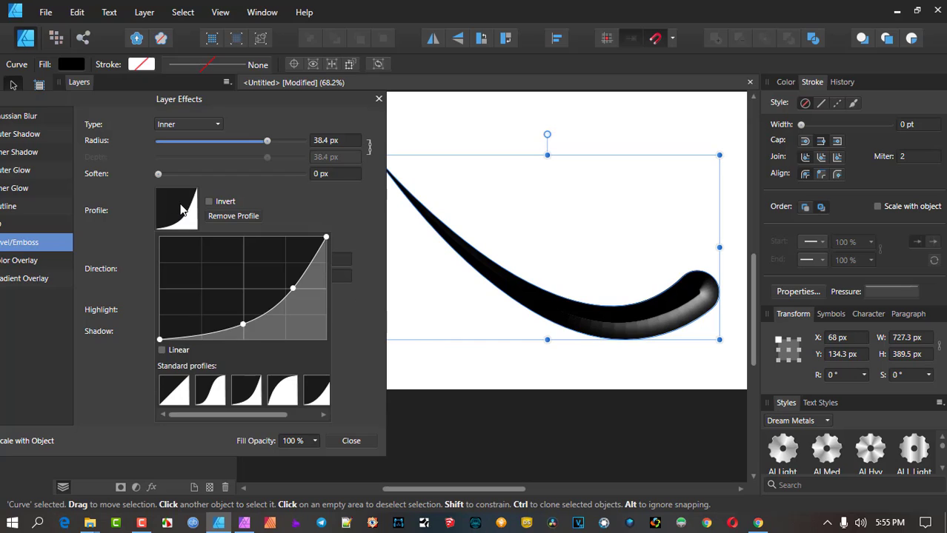
{"action": "left_click", "coordinate": [282, 391]}
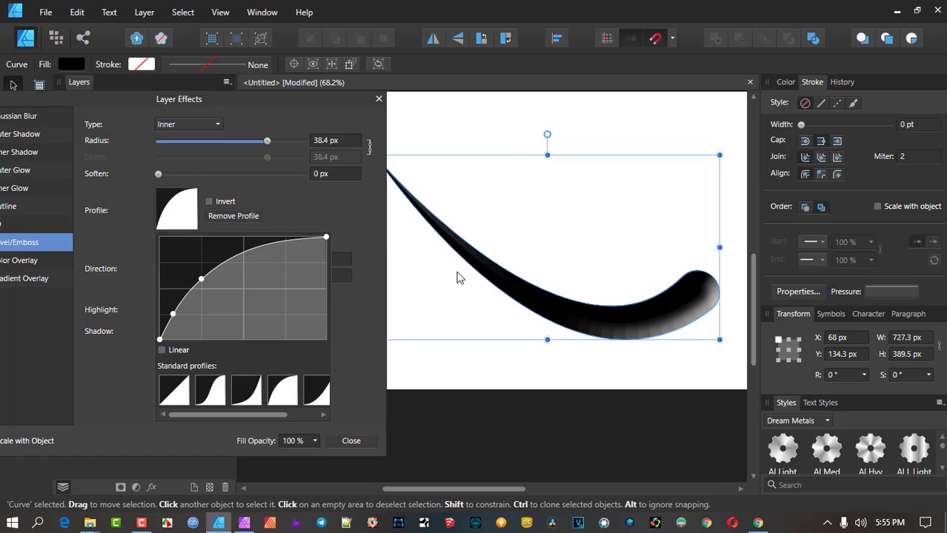
{"action": "left_click", "coordinate": [321, 393]}
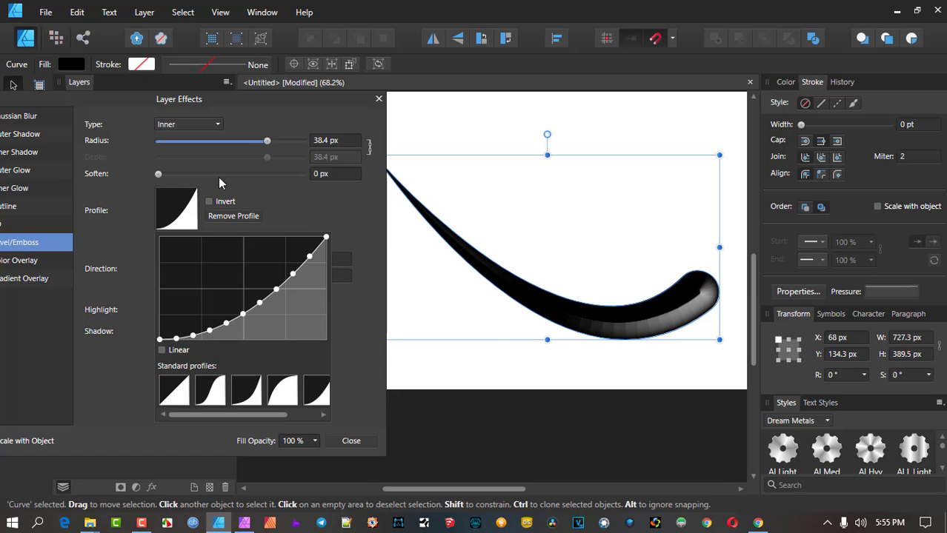
{"action": "left_click", "coordinate": [179, 200]}
{"action": "left_click", "coordinate": [181, 211]}
{"action": "left_click_drag", "start_coordinate": [275, 287], "coordinate": [266, 270]}
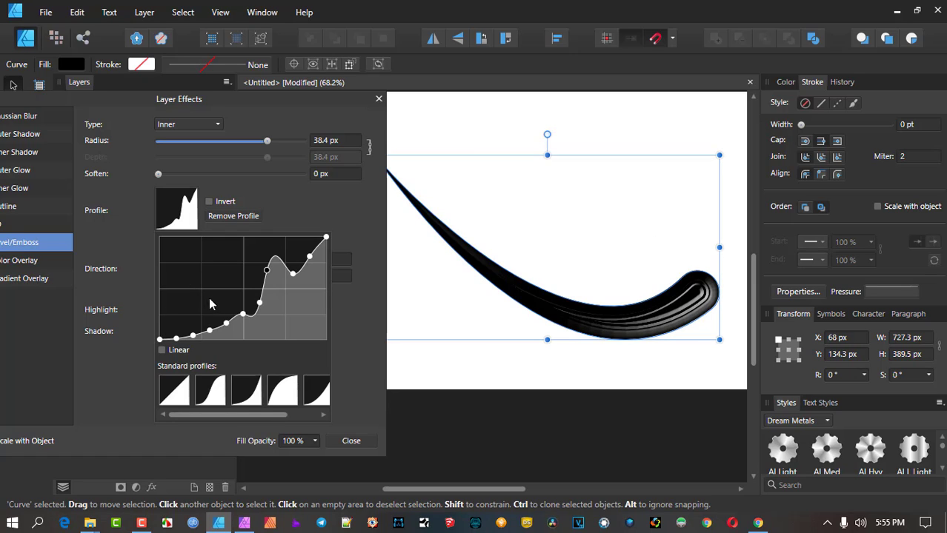
Remove the bevel's profile, and set its radius to about 39.7 px and light direction to azimuth 114.7°, elevation 47.3°
{"action": "left_click", "coordinate": [220, 217]}
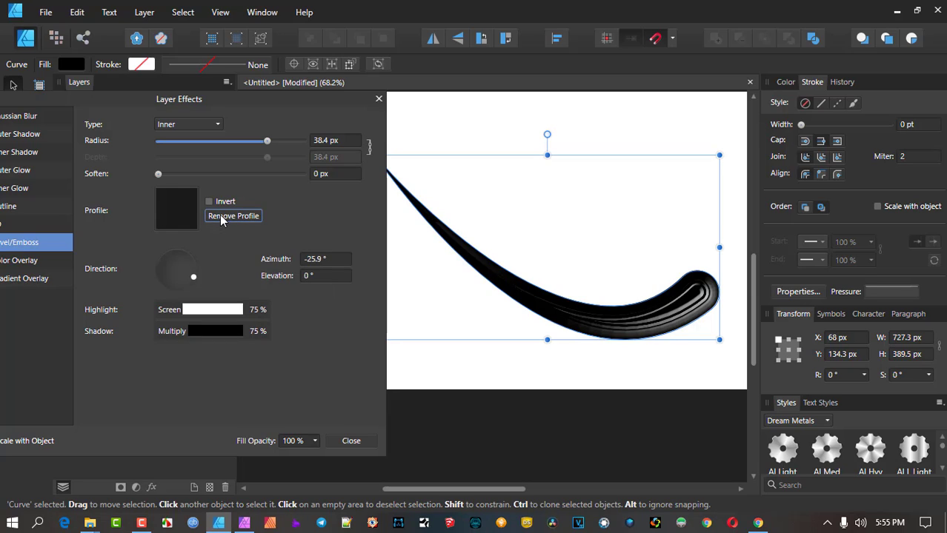
{"action": "mouse_move", "coordinate": [269, 144]}
{"action": "left_mouse_down"}
{"action": "mouse_move", "coordinate": [242, 139]}
{"action": "mouse_move", "coordinate": [297, 148]}
{"action": "mouse_move", "coordinate": [266, 157]}
{"action": "left_mouse_up"}
{"action": "left_click_drag", "start_coordinate": [194, 275], "coordinate": [171, 259]}
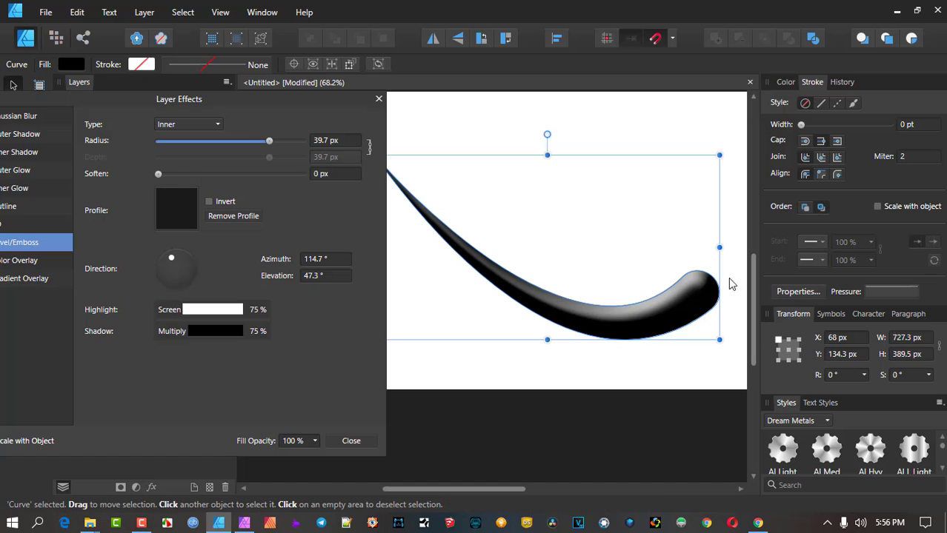
Set the bevel shadow's opacity to 33 % and its blend mode to Normal
{"action": "left_click", "coordinate": [212, 332]}
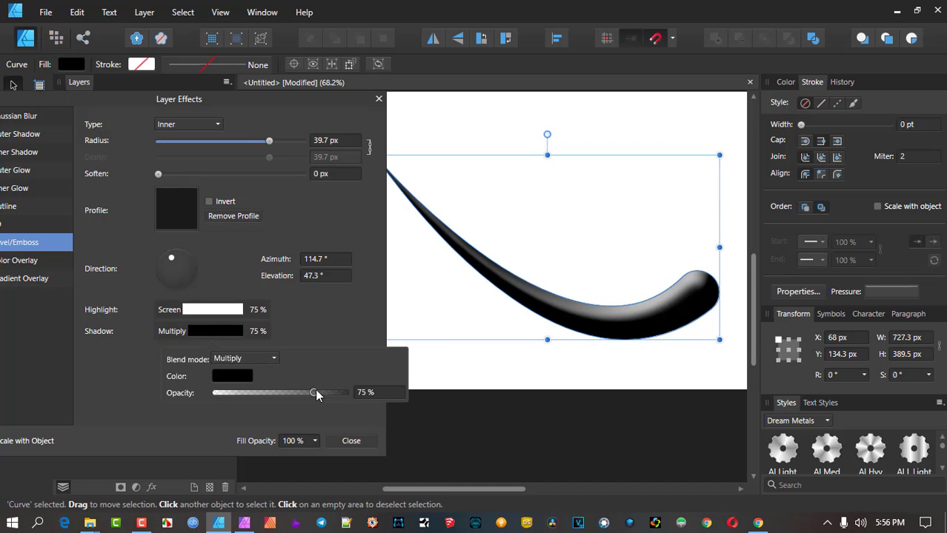
{"action": "left_click_drag", "start_coordinate": [314, 396], "coordinate": [260, 395]}
{"action": "left_click", "coordinate": [234, 357]}
{"action": "scroll", "coordinate": [237, 170], "scroll_direction": "down", "scroll_amount": 1}
{"action": "scroll", "coordinate": [245, 144], "scroll_direction": "up", "scroll_amount": 2}
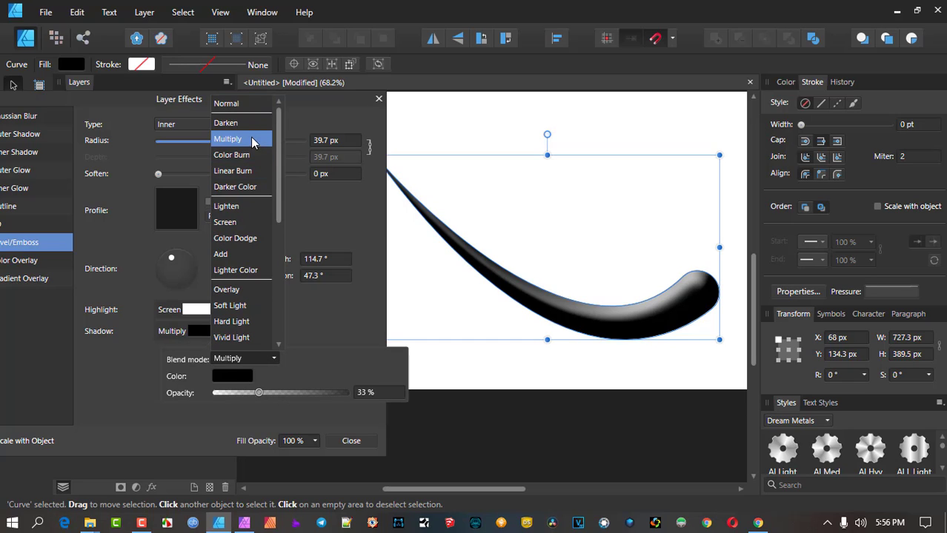
{"action": "left_click", "coordinate": [229, 104]}
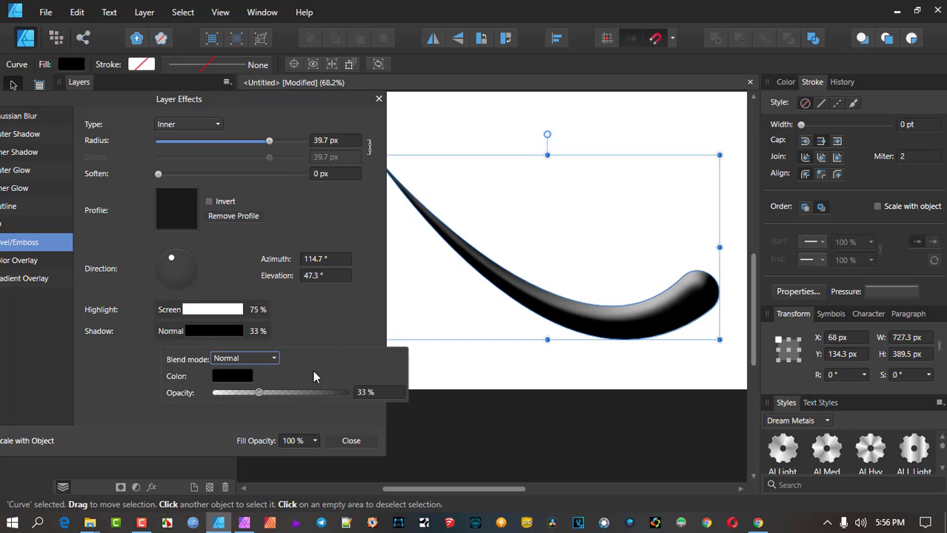
Change the bevel's shadow colour to a turquoise green with H 162, S 100, L 50
{"action": "left_click", "coordinate": [219, 336]}
{"action": "left_click", "coordinate": [232, 376]}
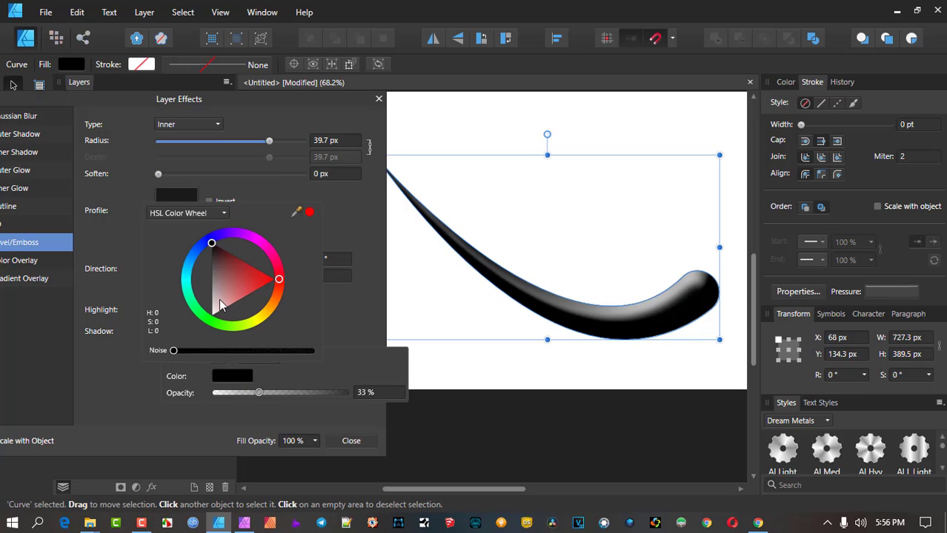
{"action": "left_click", "coordinate": [190, 282]}
{"action": "mouse_move", "coordinate": [191, 282]}
{"action": "left_mouse_down"}
{"action": "mouse_move", "coordinate": [191, 305]}
{"action": "mouse_move", "coordinate": [209, 318]}
{"action": "mouse_move", "coordinate": [207, 287]}
{"action": "left_mouse_up"}
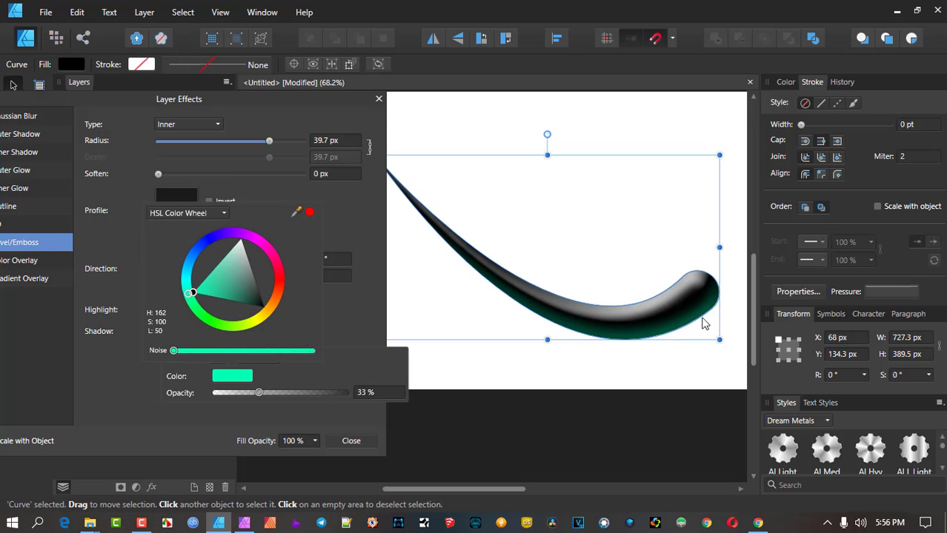
{"action": "left_click", "coordinate": [345, 326]}
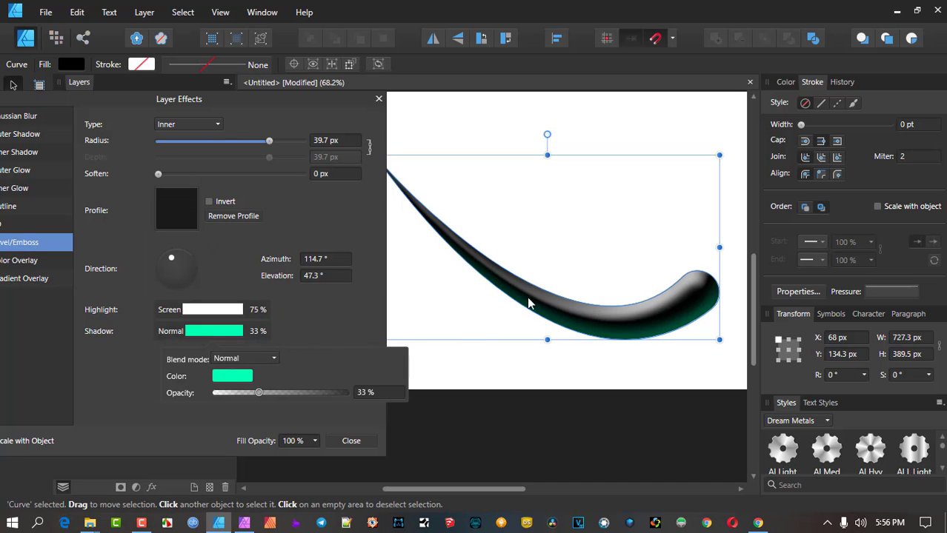
Try a lime green for the bevel's highlight and settle on golden yellow with H 49, S 100, L 50
{"action": "left_click", "coordinate": [221, 311]}
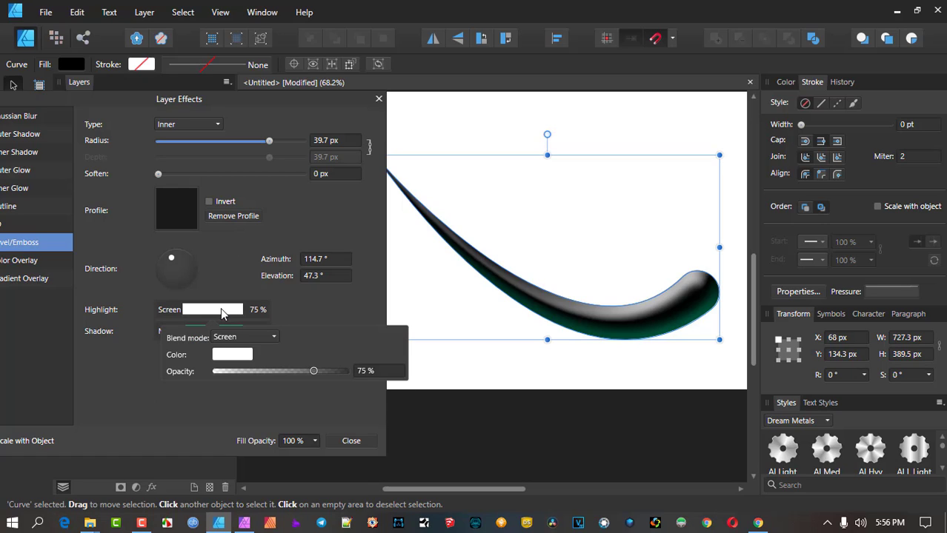
{"action": "left_click", "coordinate": [242, 355]}
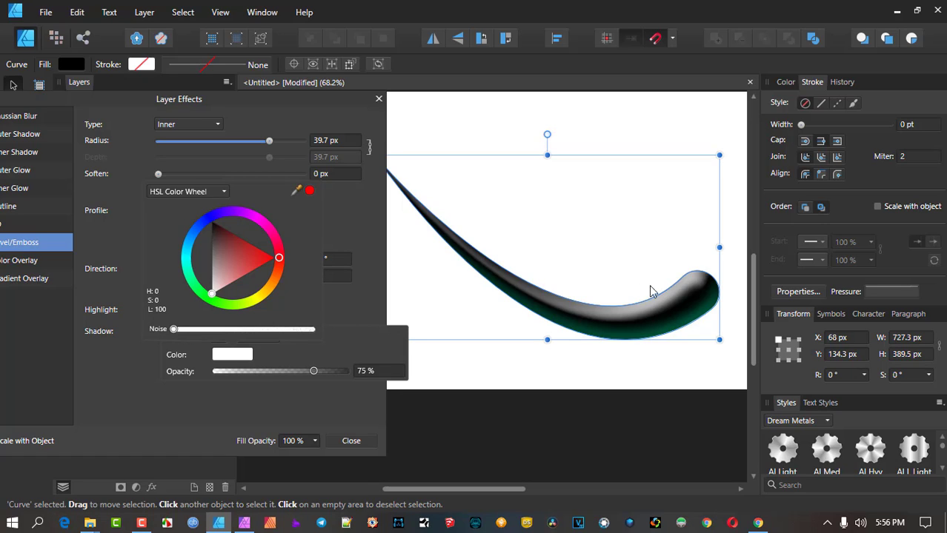
{"action": "left_click_drag", "start_coordinate": [237, 310], "coordinate": [240, 303]}
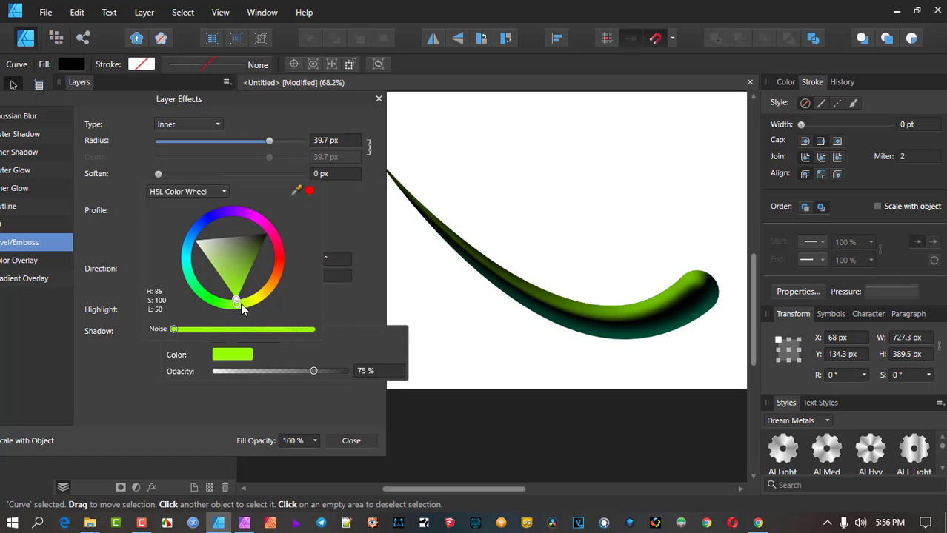
{"action": "left_click", "coordinate": [265, 299]}
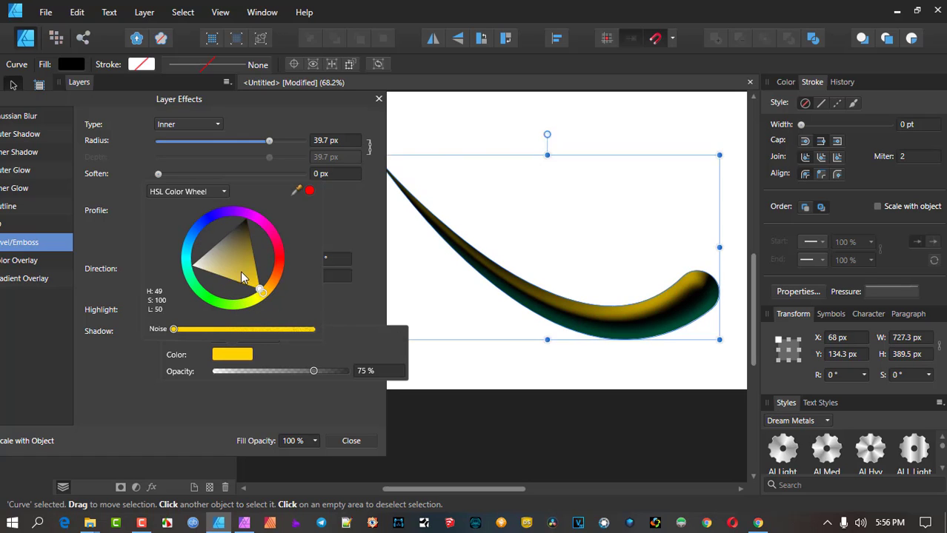
{"action": "mouse_move", "coordinate": [261, 289]}
{"action": "left_mouse_down"}
{"action": "mouse_move", "coordinate": [191, 214]}
{"action": "mouse_move", "coordinate": [233, 278]}
{"action": "mouse_move", "coordinate": [262, 291]}
{"action": "left_mouse_up"}
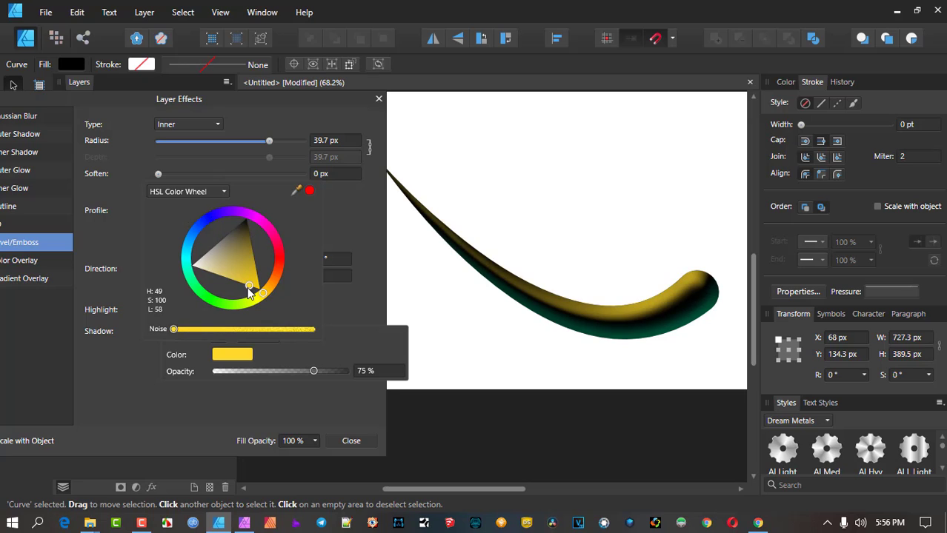
{"action": "left_click", "coordinate": [363, 251]}
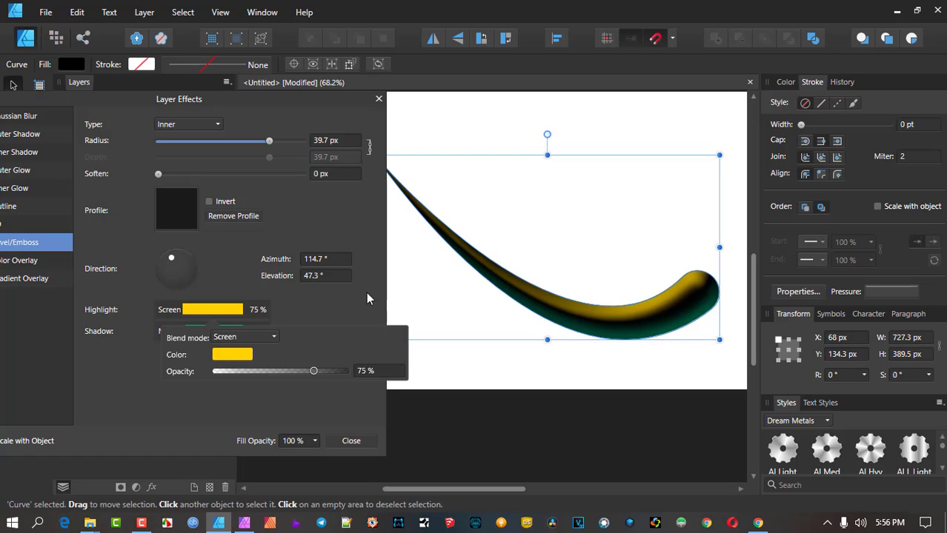
{"action": "left_click", "coordinate": [311, 205]}
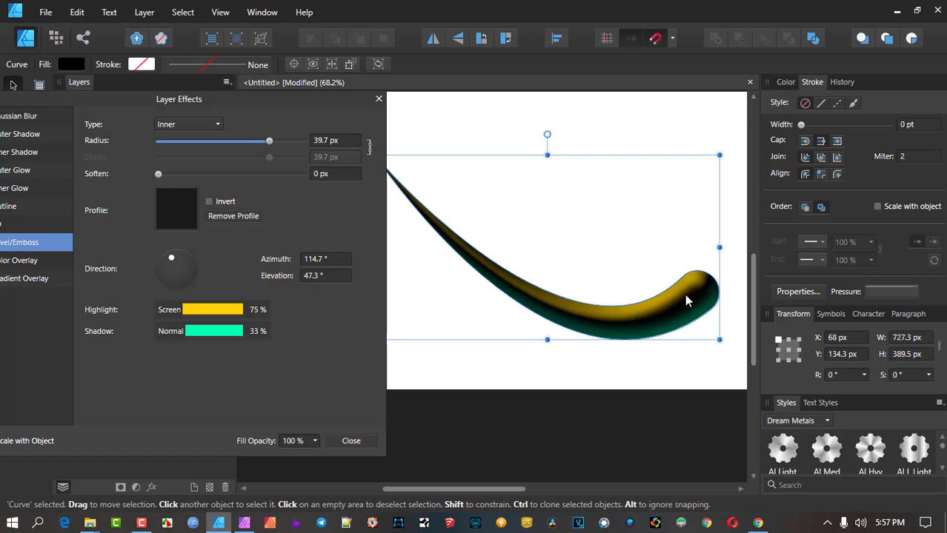
Disable the Bevel/Emboss effect, enable the 3D layer effect instead, and move the effects dialog clear of the curve
{"action": "left_click_drag", "start_coordinate": [260, 101], "coordinate": [379, 117]}
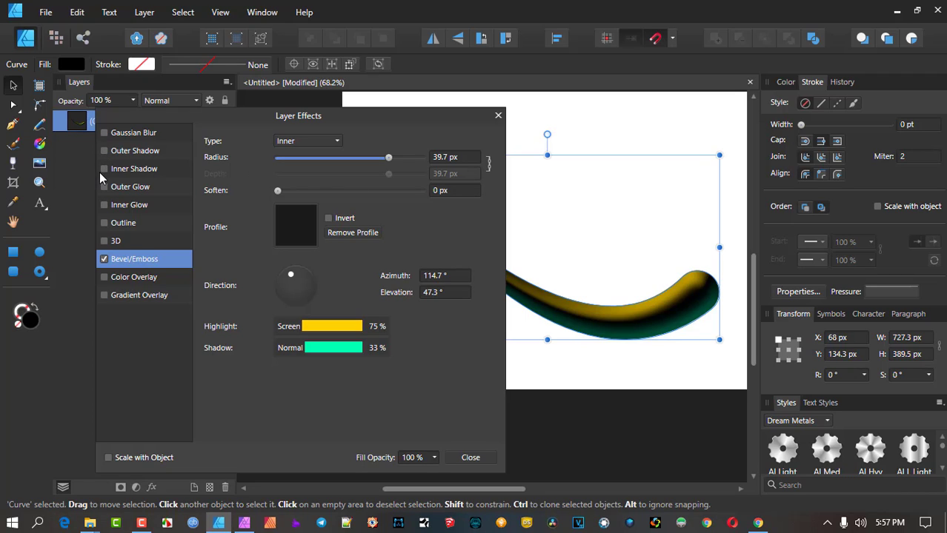
{"action": "left_click", "coordinate": [104, 260]}
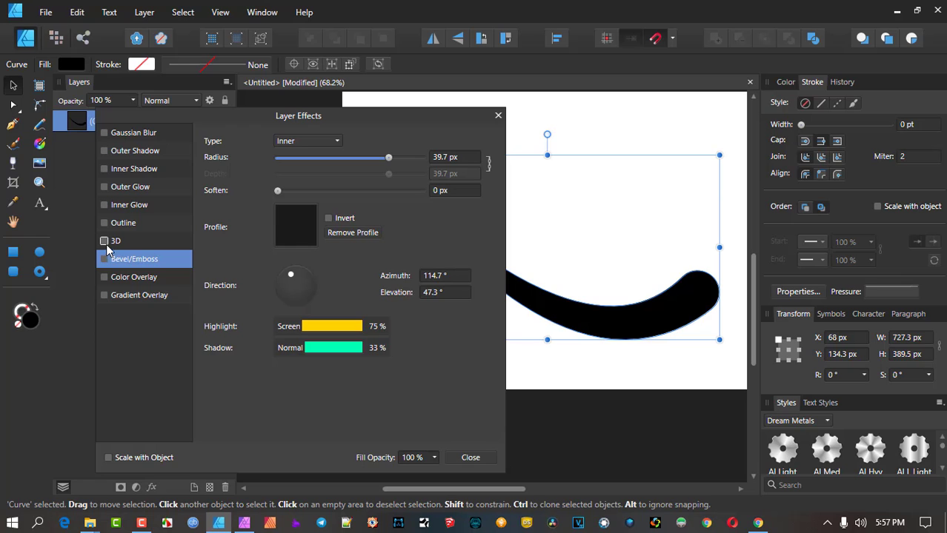
{"action": "left_click", "coordinate": [117, 242]}
{"action": "left_click", "coordinate": [104, 242]}
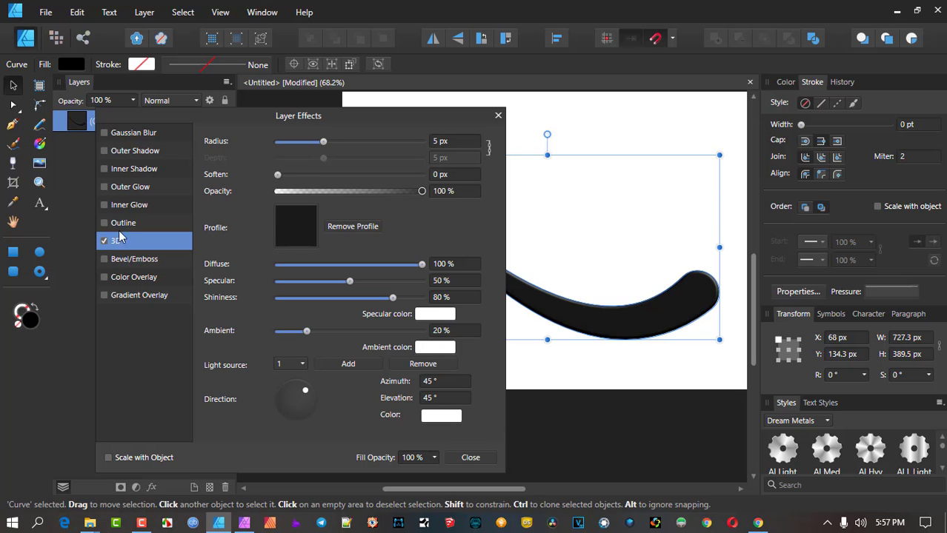
{"action": "left_click_drag", "start_coordinate": [343, 122], "coordinate": [275, 116]}
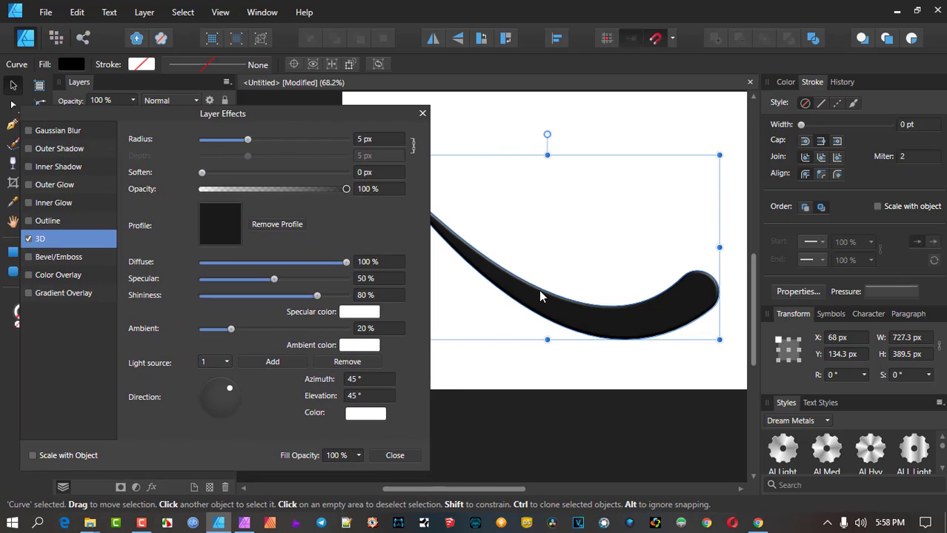
Raise the 3D effect's radius to 100 px and aim its light at azimuth 86.6°, elevation 31.6°
{"action": "scroll", "coordinate": [557, 295], "scroll_direction": "up", "scroll_amount": 1}
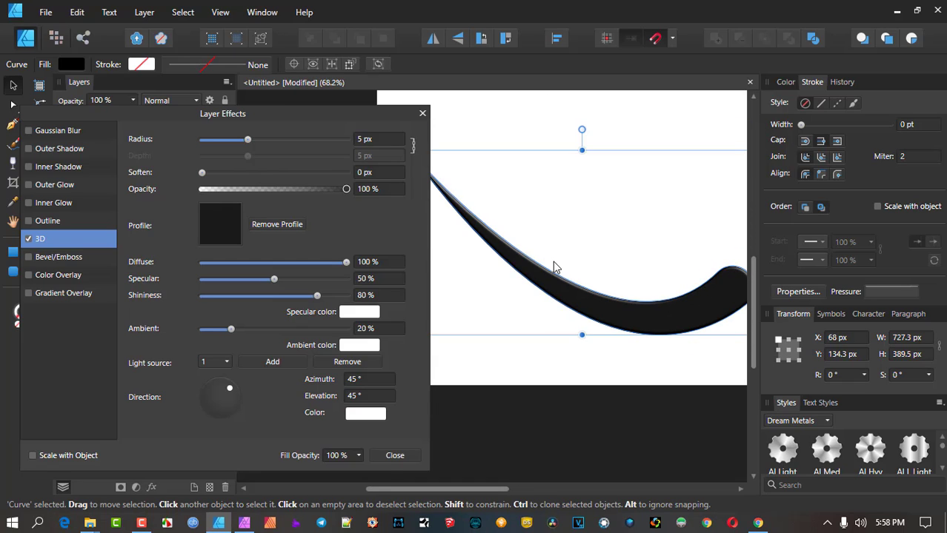
{"action": "scroll", "coordinate": [552, 267], "scroll_direction": "down", "scroll_amount": 1}
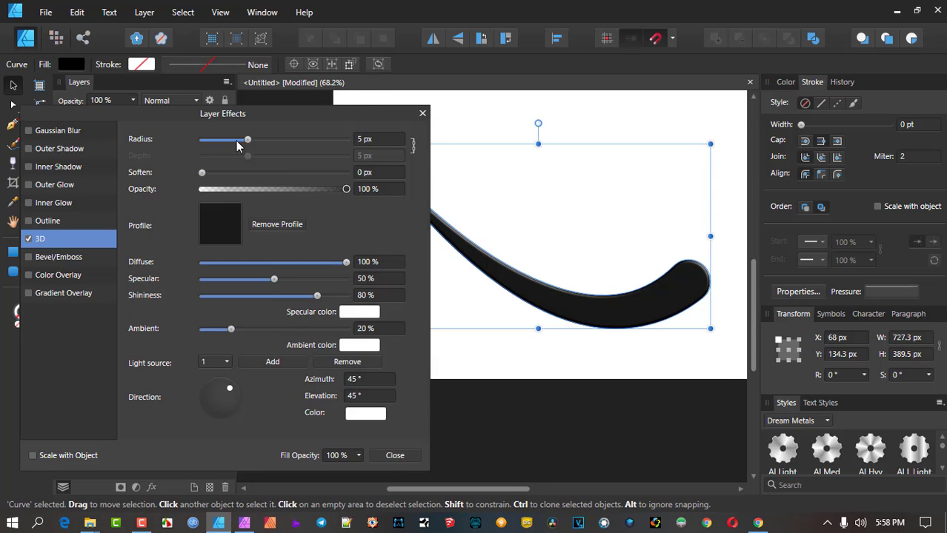
{"action": "left_click_drag", "start_coordinate": [248, 140], "coordinate": [349, 151]}
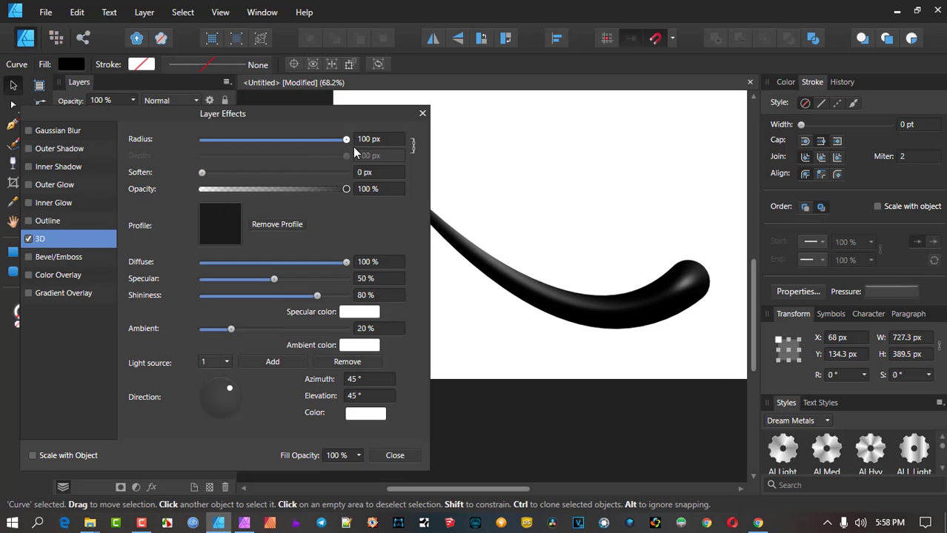
{"action": "left_click_drag", "start_coordinate": [228, 381], "coordinate": [223, 385]}
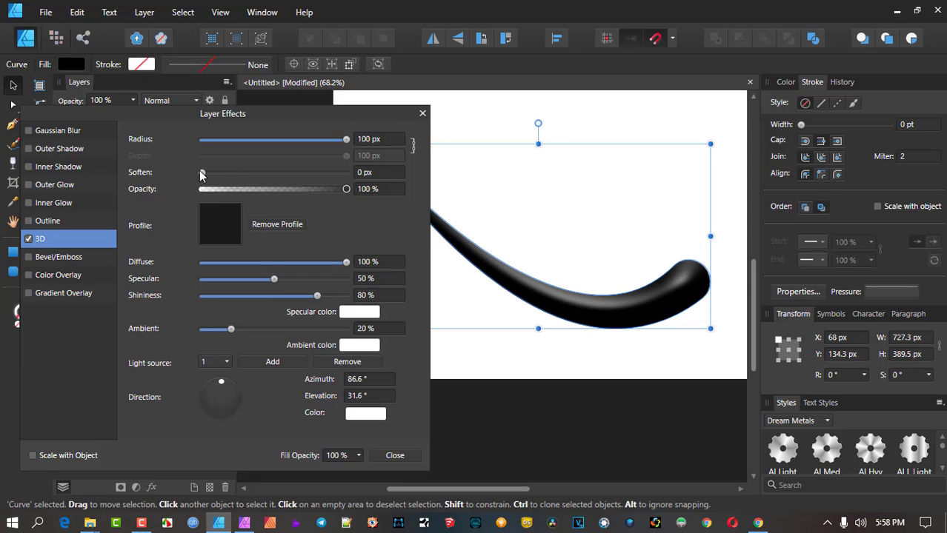
Try the 3D effect's soften and opacity settings, returning them to 0 px and 100 %
{"action": "left_click_drag", "start_coordinate": [201, 176], "coordinate": [157, 191]}
{"action": "mouse_move", "coordinate": [347, 189]}
{"action": "left_mouse_down"}
{"action": "mouse_move", "coordinate": [194, 192]}
{"action": "mouse_move", "coordinate": [398, 196]}
{"action": "left_mouse_up"}
{"action": "mouse_move", "coordinate": [346, 192]}
{"action": "left_mouse_down"}
{"action": "mouse_move", "coordinate": [230, 191]}
{"action": "mouse_move", "coordinate": [366, 190]}
{"action": "left_mouse_up"}
Try the S-shaped standard profile on the 3D effect and apply the steep concave one, keeping the radius at 100 px
{"action": "left_click", "coordinate": [213, 226]}
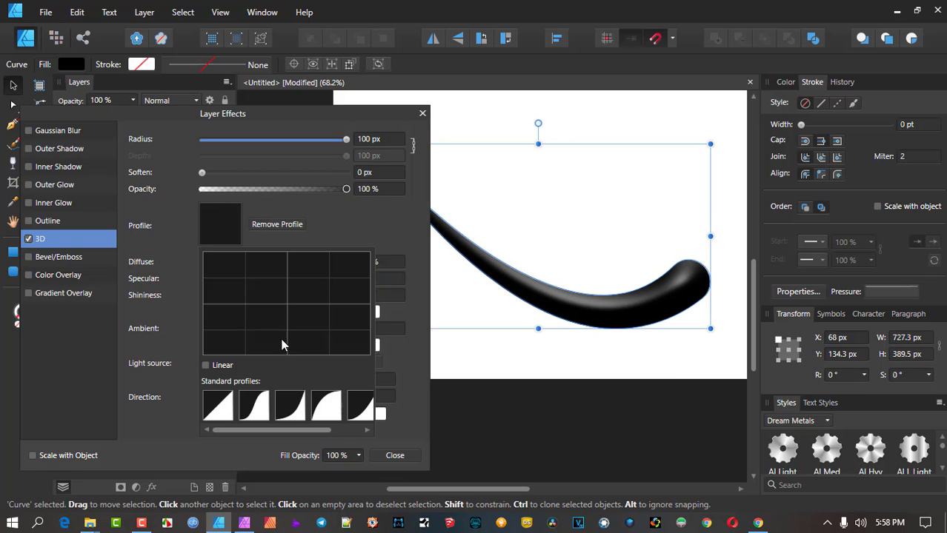
{"action": "left_click", "coordinate": [246, 419]}
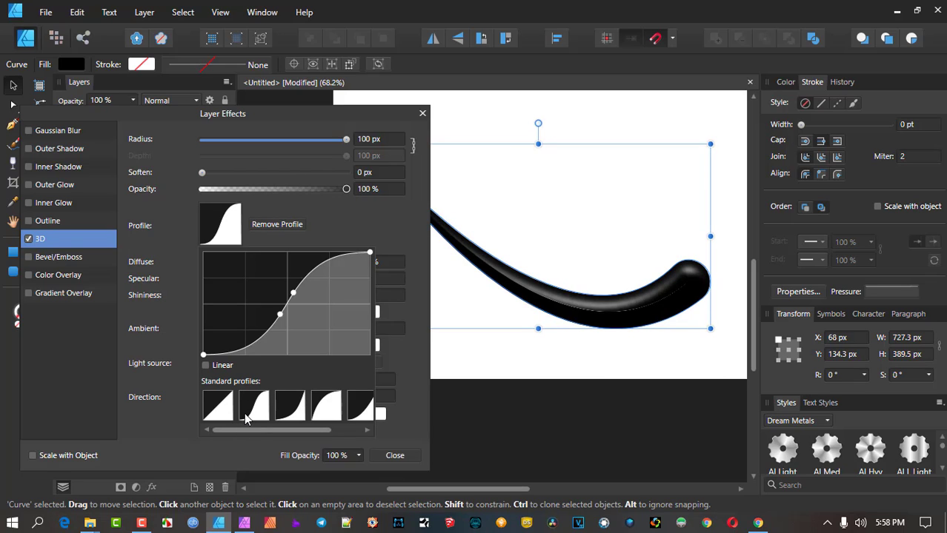
{"action": "left_click", "coordinate": [294, 409]}
{"action": "mouse_move", "coordinate": [348, 145]}
{"action": "left_mouse_down"}
{"action": "mouse_move", "coordinate": [280, 142]}
{"action": "mouse_move", "coordinate": [350, 148]}
{"action": "left_mouse_up"}
{"action": "left_click", "coordinate": [232, 232]}
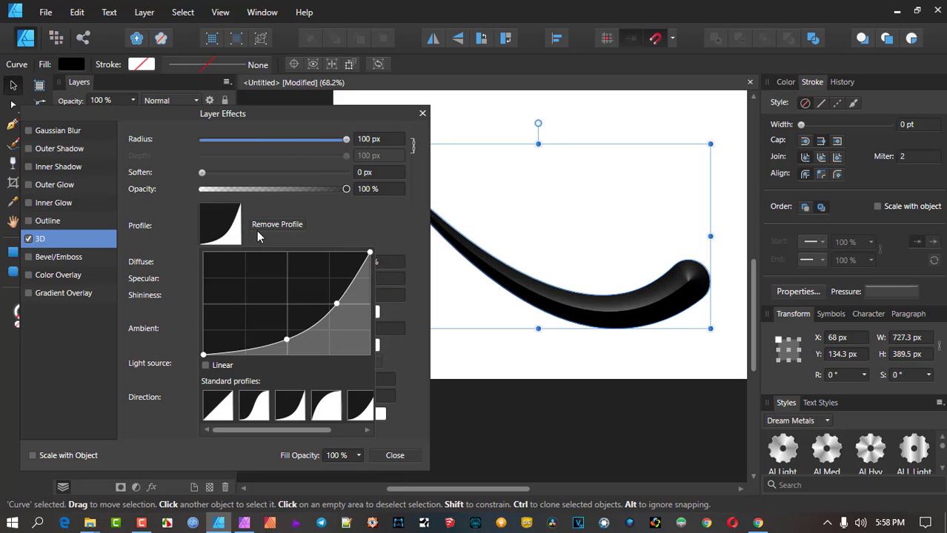
Remove the 3D effect's profile and aim its light at azimuth 103.7°, elevation 50.6°, keeping diffuse at 100 %
{"action": "left_click", "coordinate": [278, 224]}
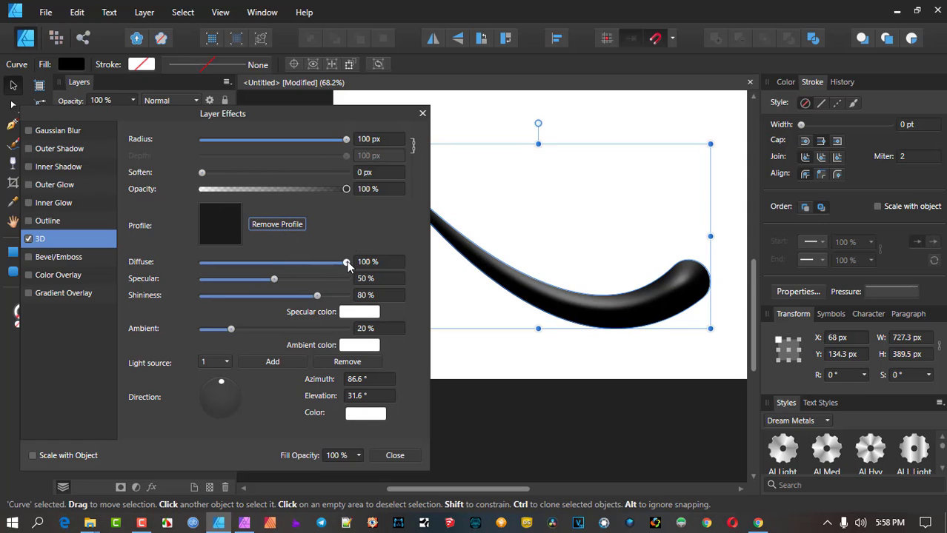
{"action": "left_click_drag", "start_coordinate": [201, 380], "coordinate": [217, 385]}
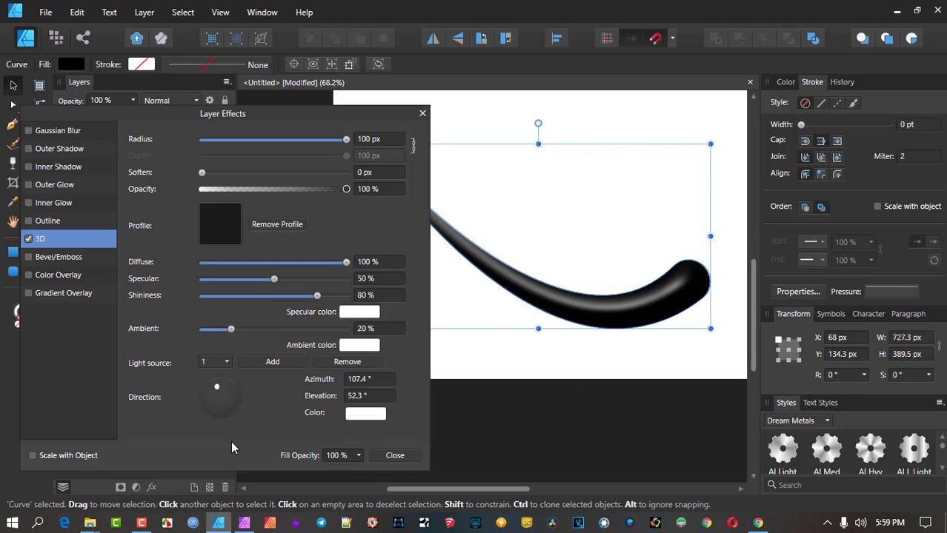
{"action": "mouse_move", "coordinate": [214, 391]}
{"action": "left_mouse_down"}
{"action": "mouse_move", "coordinate": [221, 397]}
{"action": "mouse_move", "coordinate": [215, 384]}
{"action": "left_mouse_up"}
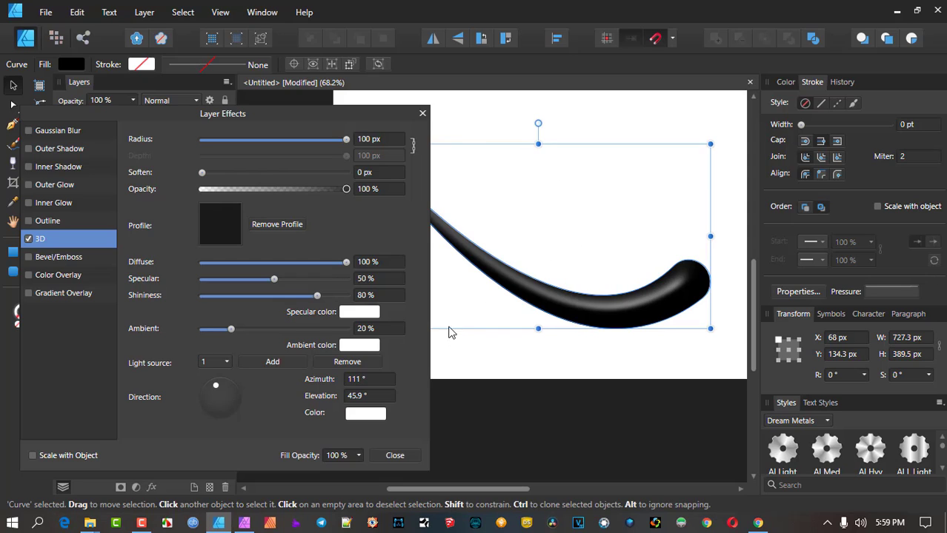
{"action": "left_click_drag", "start_coordinate": [217, 388], "coordinate": [217, 386]}
{"action": "left_click_drag", "start_coordinate": [346, 262], "coordinate": [430, 258]}
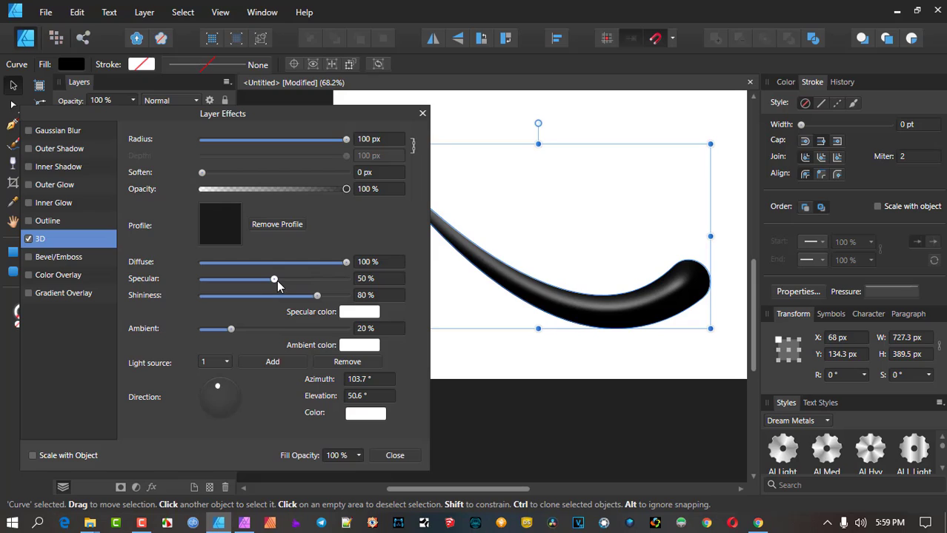
Try specular at 95 % and shininess at 94 %, and reduce them to 70 % and 59 %
{"action": "left_click_drag", "start_coordinate": [276, 280], "coordinate": [341, 280]}
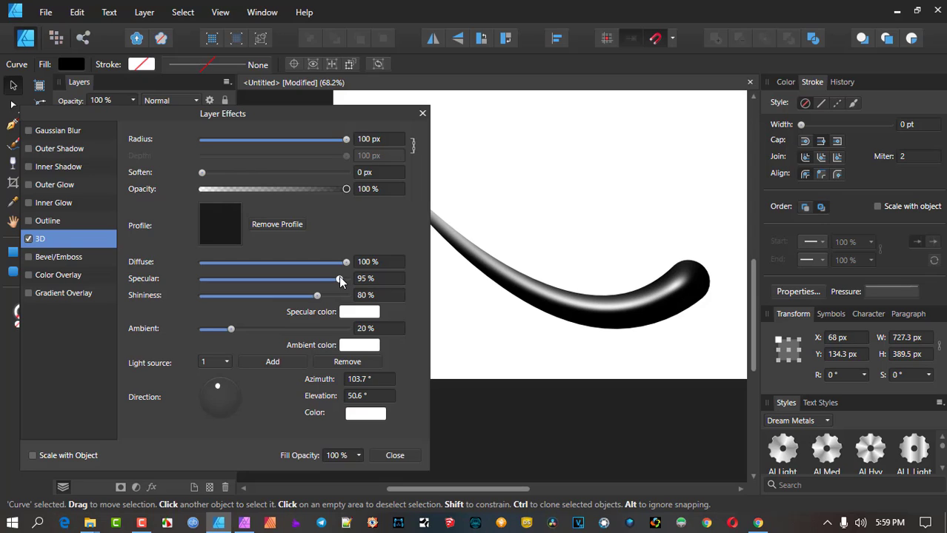
{"action": "mouse_move", "coordinate": [341, 282]}
{"action": "left_mouse_down"}
{"action": "mouse_move", "coordinate": [263, 297]}
{"action": "mouse_move", "coordinate": [339, 296]}
{"action": "left_mouse_up"}
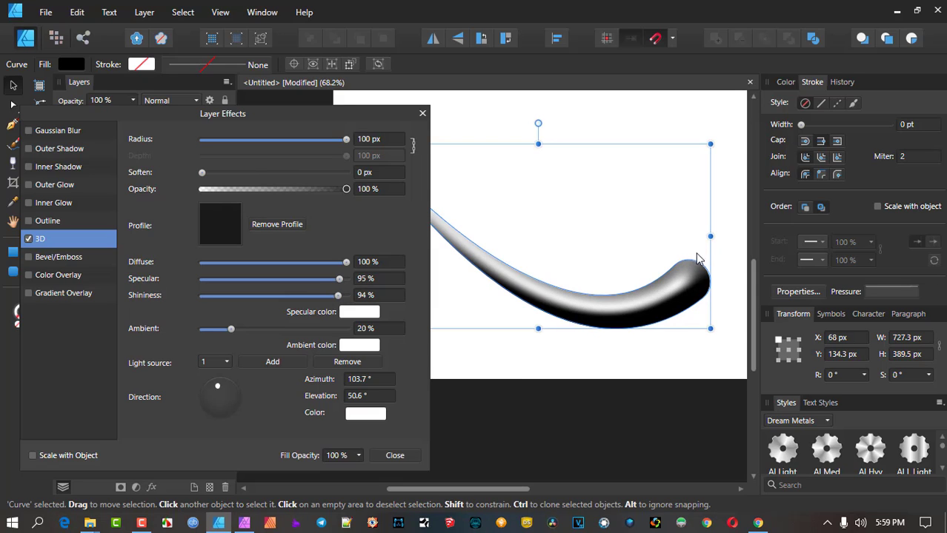
{"action": "left_click_drag", "start_coordinate": [337, 300], "coordinate": [284, 300]}
{"action": "left_click_drag", "start_coordinate": [339, 278], "coordinate": [295, 305]}
Aim the 3D effect's light at azimuth 121°, elevation 60.9°, and set specular to 51 % and shininess to 66 %
{"action": "mouse_move", "coordinate": [216, 390]}
{"action": "left_mouse_down"}
{"action": "mouse_move", "coordinate": [225, 384]}
{"action": "mouse_move", "coordinate": [216, 394]}
{"action": "left_mouse_up"}
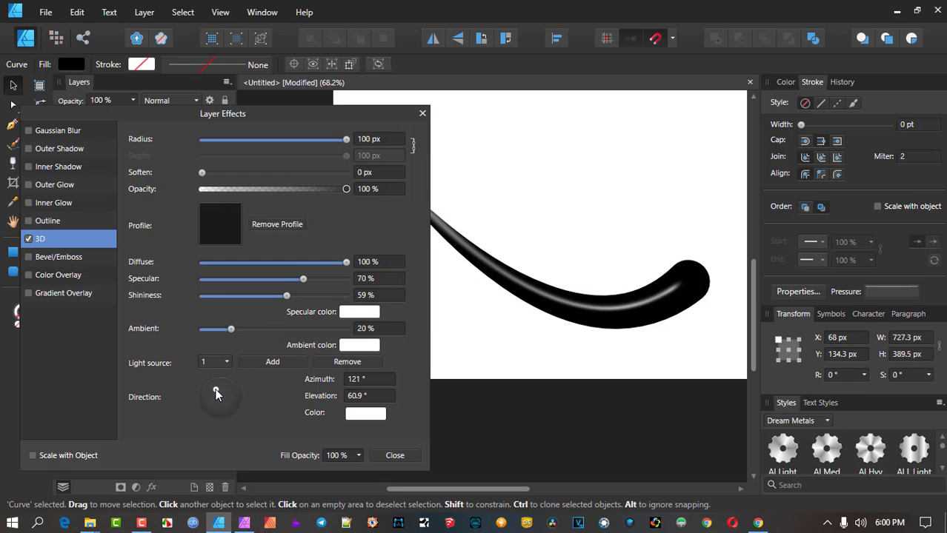
{"action": "left_click_drag", "start_coordinate": [287, 295], "coordinate": [323, 282]}
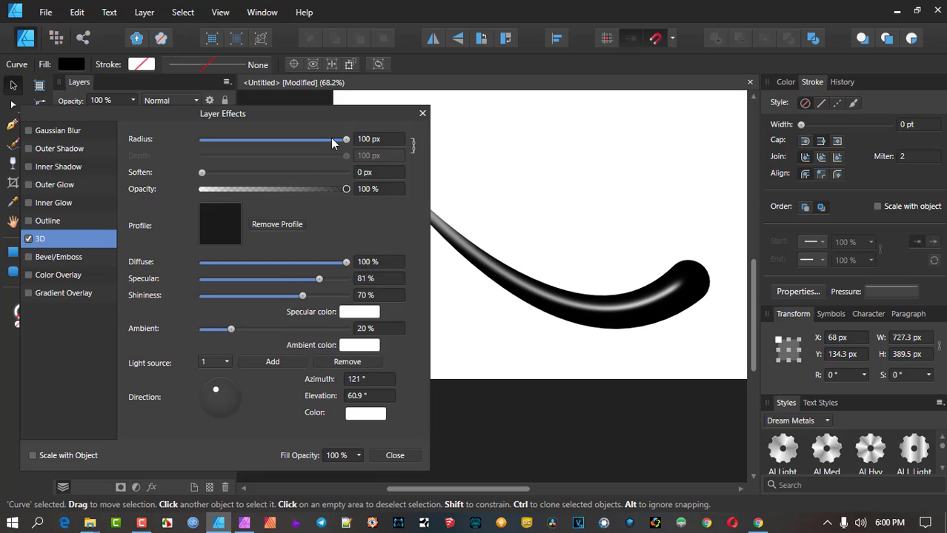
{"action": "left_click_drag", "start_coordinate": [335, 113], "coordinate": [283, 111]}
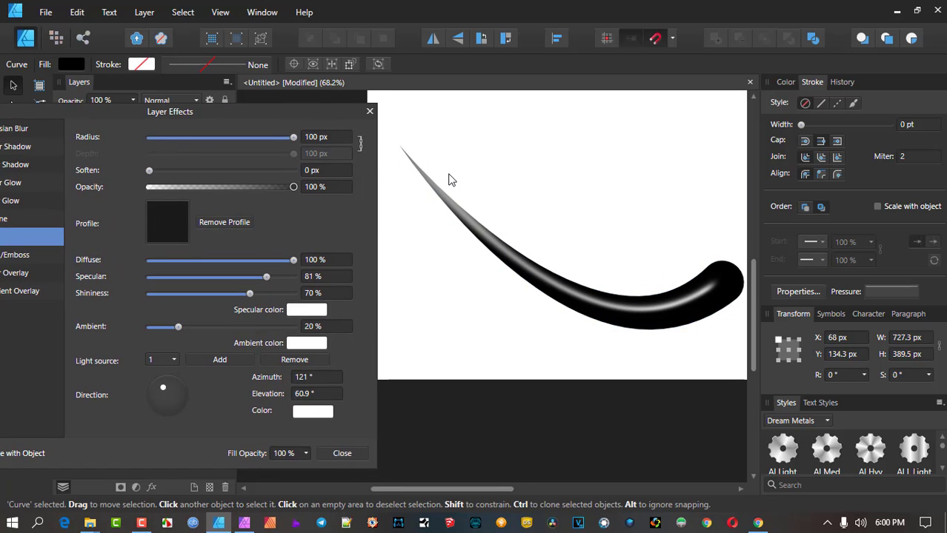
{"action": "left_click_drag", "start_coordinate": [266, 277], "coordinate": [246, 295]}
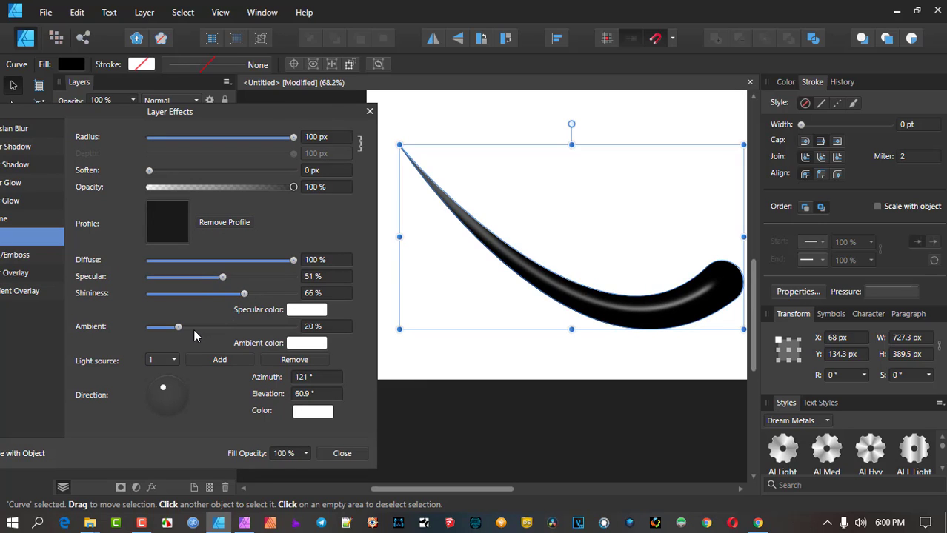
Try yellow as the 3D effect's specular color and settle on light purple (H 267, S 100, L 77)
{"action": "left_click", "coordinate": [317, 312]}
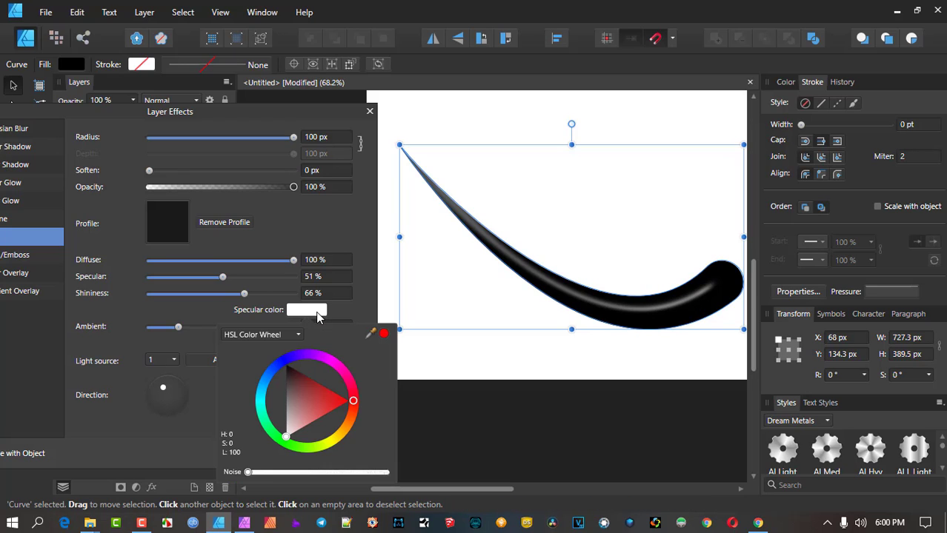
{"action": "left_click", "coordinate": [335, 439]}
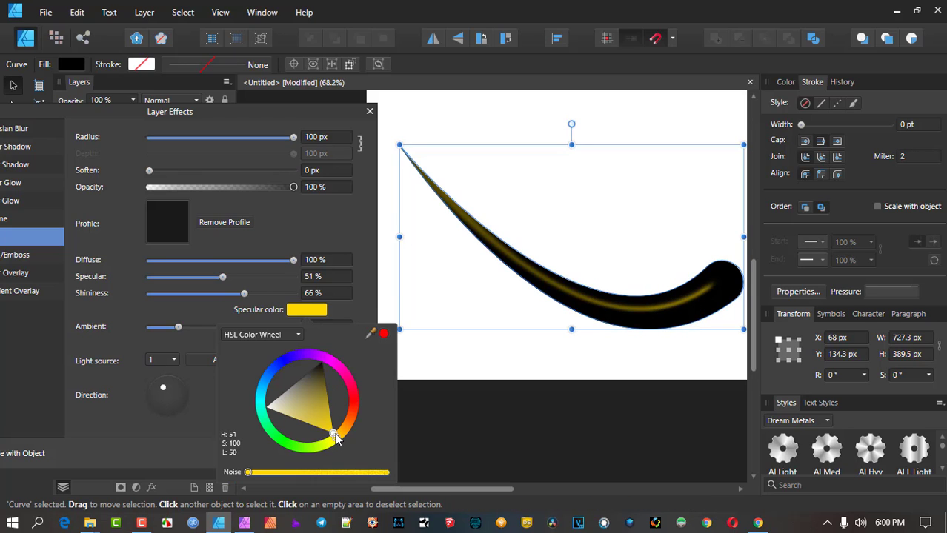
{"action": "left_click_drag", "start_coordinate": [337, 438], "coordinate": [304, 428]}
{"action": "mouse_move", "coordinate": [353, 393]}
{"action": "left_mouse_down"}
{"action": "mouse_move", "coordinate": [330, 360]}
{"action": "mouse_move", "coordinate": [287, 359]}
{"action": "mouse_move", "coordinate": [317, 376]}
{"action": "mouse_move", "coordinate": [307, 393]}
{"action": "mouse_move", "coordinate": [303, 385]}
{"action": "mouse_move", "coordinate": [327, 377]}
{"action": "mouse_move", "coordinate": [340, 398]}
{"action": "left_mouse_up"}
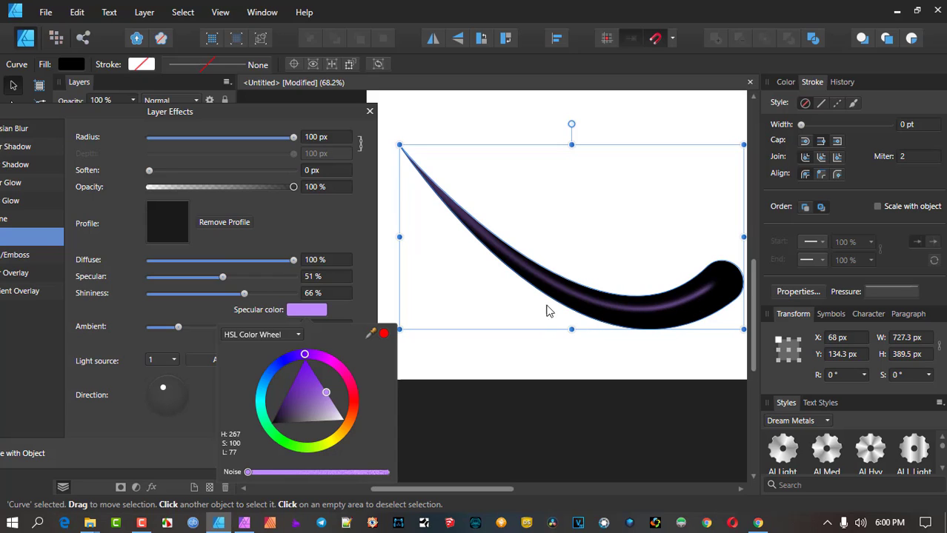
{"action": "left_click", "coordinate": [368, 281]}
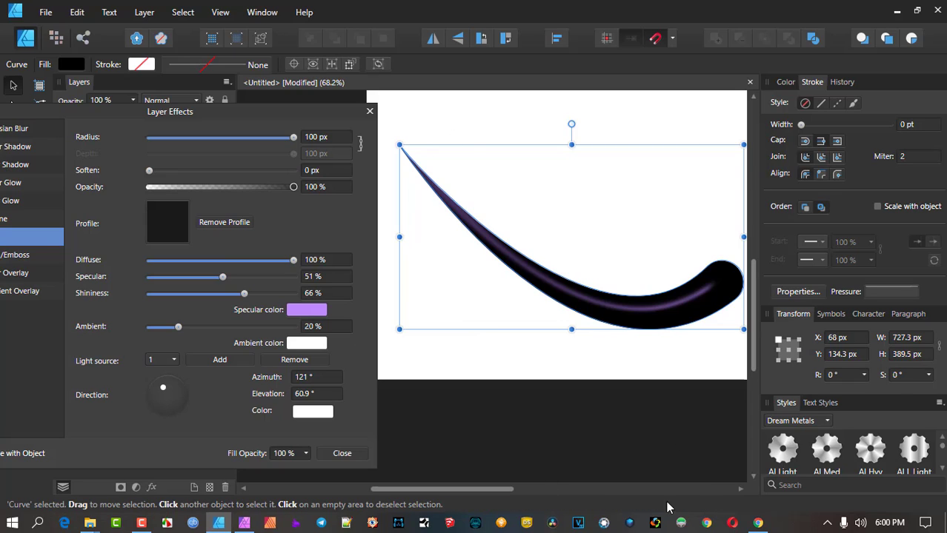
Try ambient levels on a mid-grey fill, and settle on a dark red fill (H 0, S 100, L 29) with ambient at 53 %
{"action": "left_click_drag", "start_coordinate": [180, 326], "coordinate": [280, 328]}
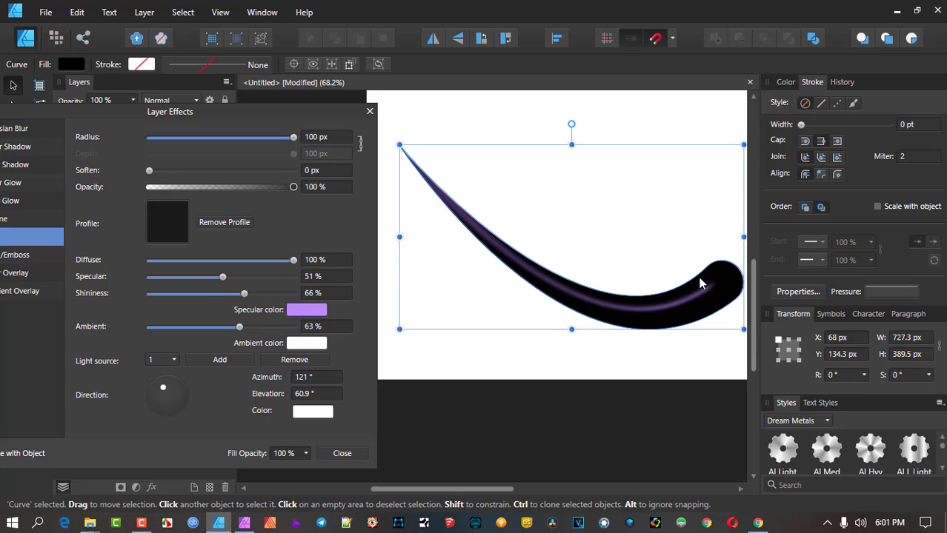
{"action": "left_click_drag", "start_coordinate": [239, 327], "coordinate": [211, 332]}
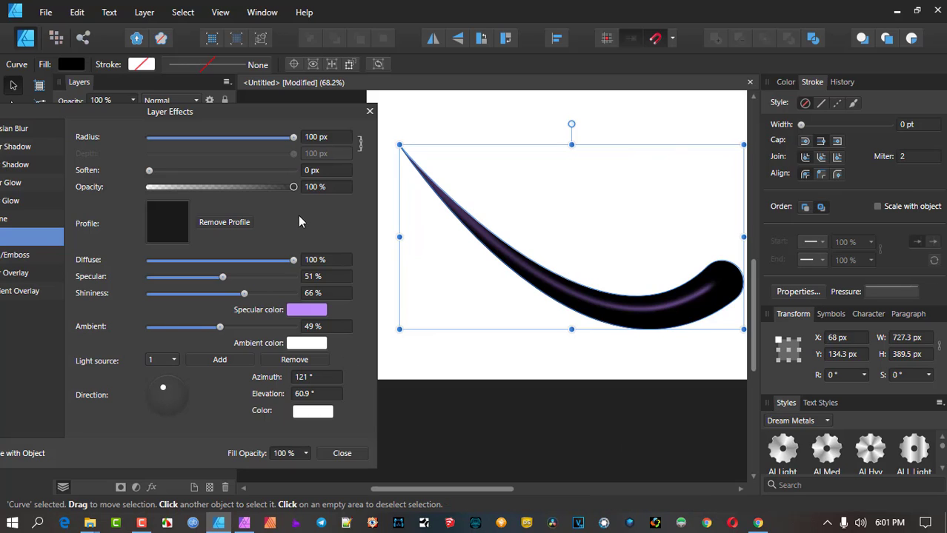
{"action": "left_click", "coordinate": [786, 83]}
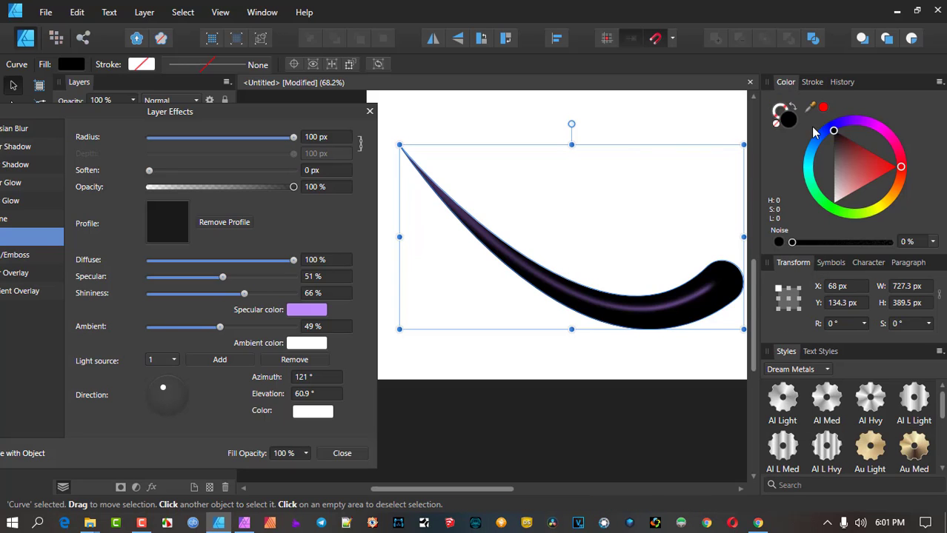
{"action": "left_click_drag", "start_coordinate": [833, 140], "coordinate": [834, 166]}
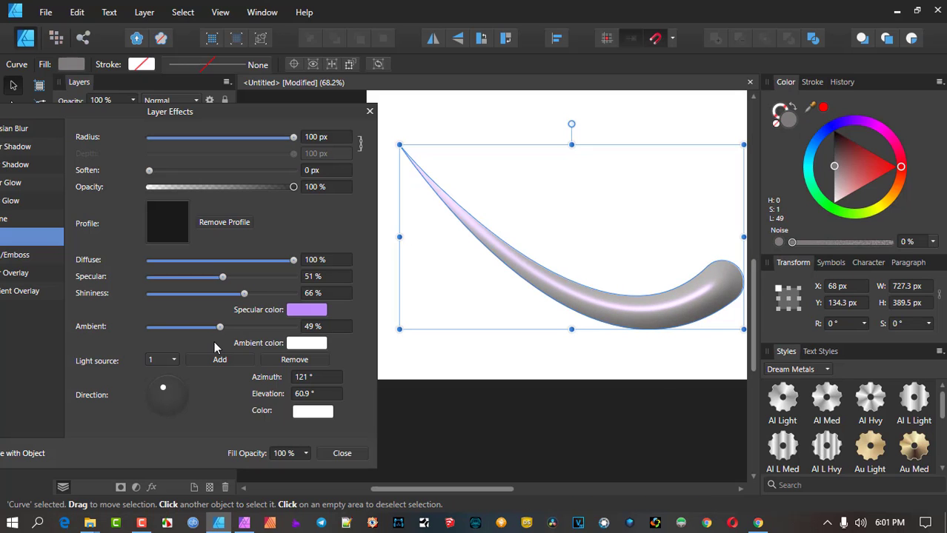
{"action": "mouse_move", "coordinate": [219, 327]}
{"action": "left_mouse_down"}
{"action": "mouse_move", "coordinate": [295, 327]}
{"action": "mouse_move", "coordinate": [112, 326]}
{"action": "mouse_move", "coordinate": [326, 318]}
{"action": "mouse_move", "coordinate": [182, 317]}
{"action": "mouse_move", "coordinate": [259, 319]}
{"action": "left_mouse_up"}
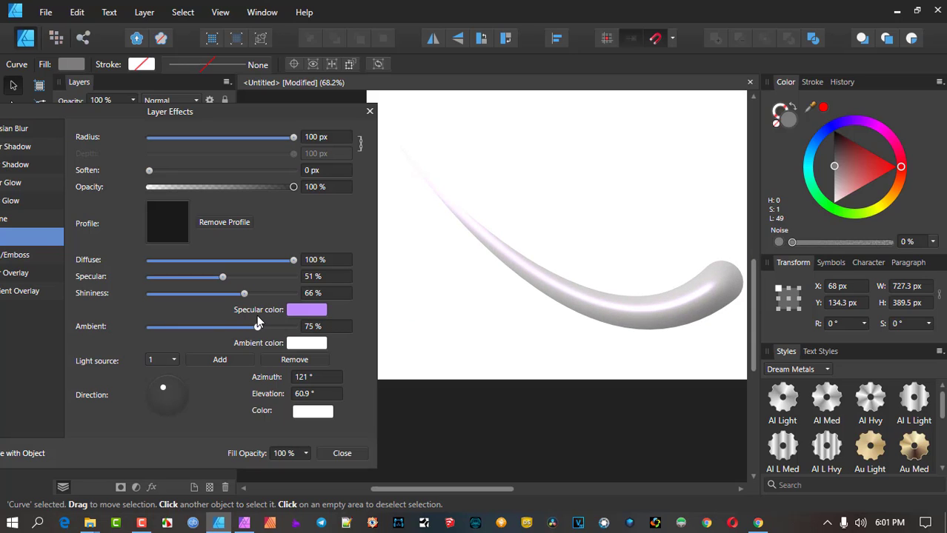
{"action": "left_click", "coordinate": [871, 152]}
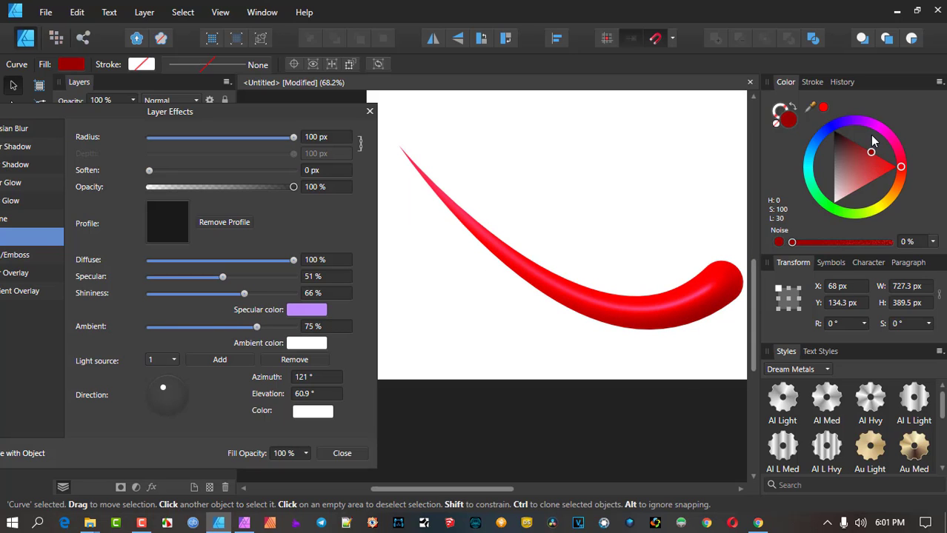
{"action": "mouse_move", "coordinate": [873, 141]}
{"action": "left_mouse_down"}
{"action": "mouse_move", "coordinate": [837, 156]}
{"action": "mouse_move", "coordinate": [820, 114]}
{"action": "mouse_move", "coordinate": [870, 152]}
{"action": "mouse_move", "coordinate": [873, 137]}
{"action": "mouse_move", "coordinate": [868, 151]}
{"action": "left_mouse_up"}
{"action": "left_click_drag", "start_coordinate": [251, 327], "coordinate": [227, 328]}
Try a lime ambient color (H 76, S 100, L 50), set ambient to 74 %, and return the ambient color to white
{"action": "left_click", "coordinate": [306, 344]}
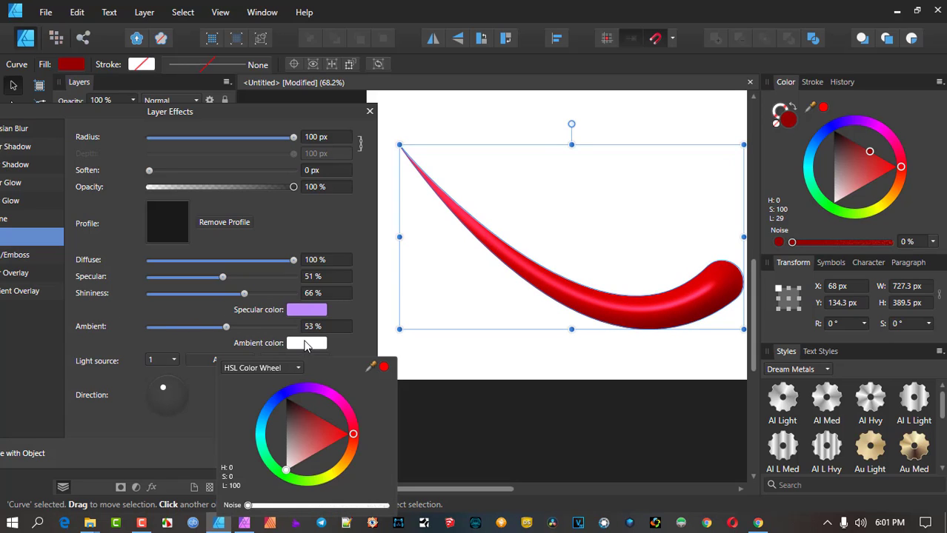
{"action": "mouse_move", "coordinate": [334, 474]}
{"action": "left_mouse_down"}
{"action": "mouse_move", "coordinate": [318, 479]}
{"action": "mouse_move", "coordinate": [303, 461]}
{"action": "mouse_move", "coordinate": [316, 476]}
{"action": "left_mouse_up"}
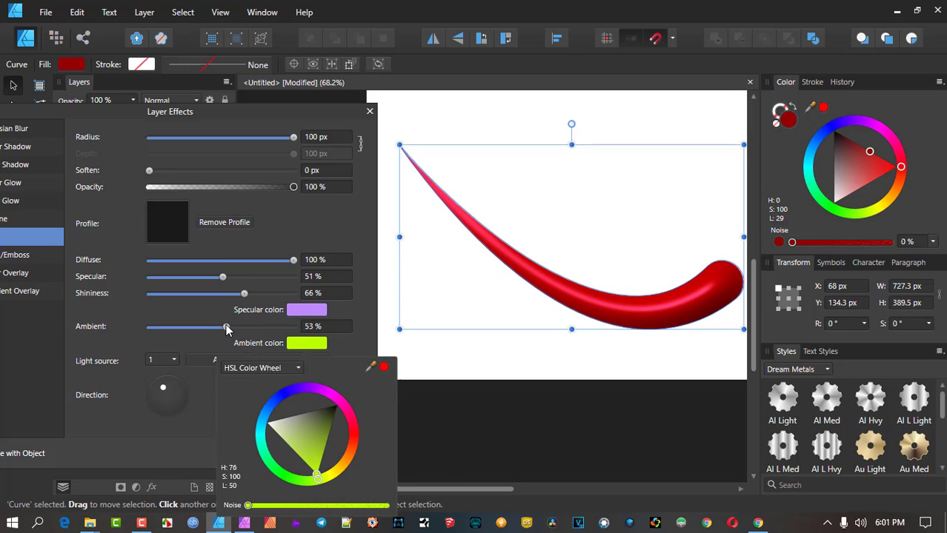
{"action": "left_click_drag", "start_coordinate": [228, 328], "coordinate": [265, 330]}
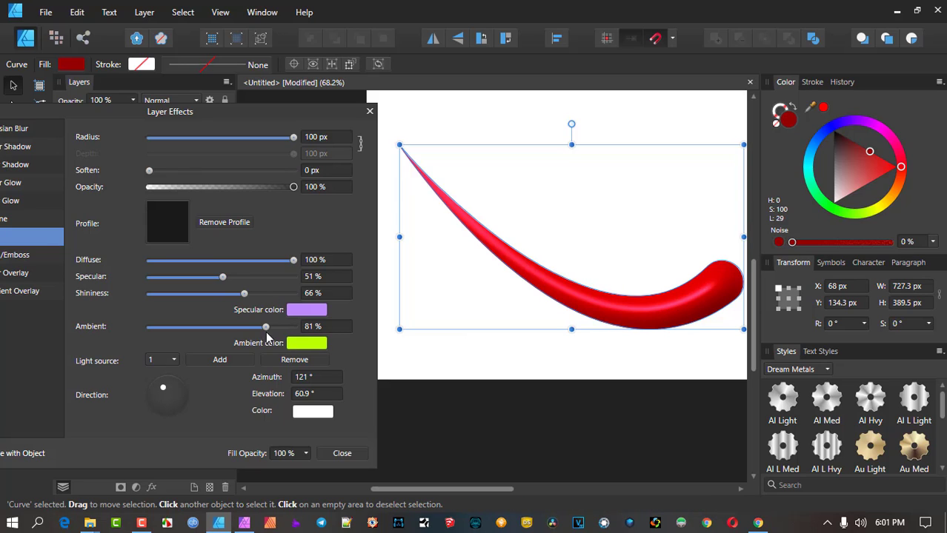
{"action": "left_click_drag", "start_coordinate": [267, 328], "coordinate": [256, 328]}
{"action": "left_click", "coordinate": [311, 345]}
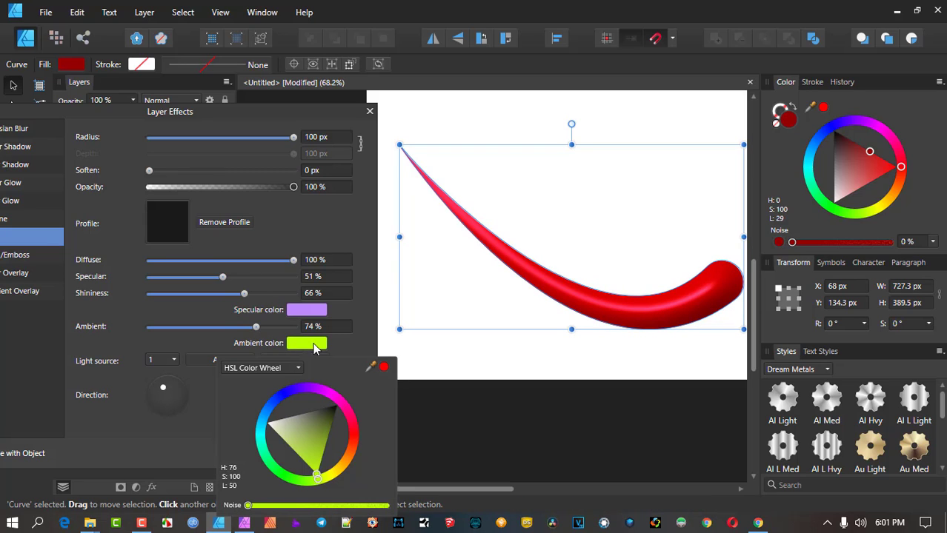
{"action": "left_click_drag", "start_coordinate": [302, 453], "coordinate": [221, 404]}
{"action": "left_click", "coordinate": [217, 312]}
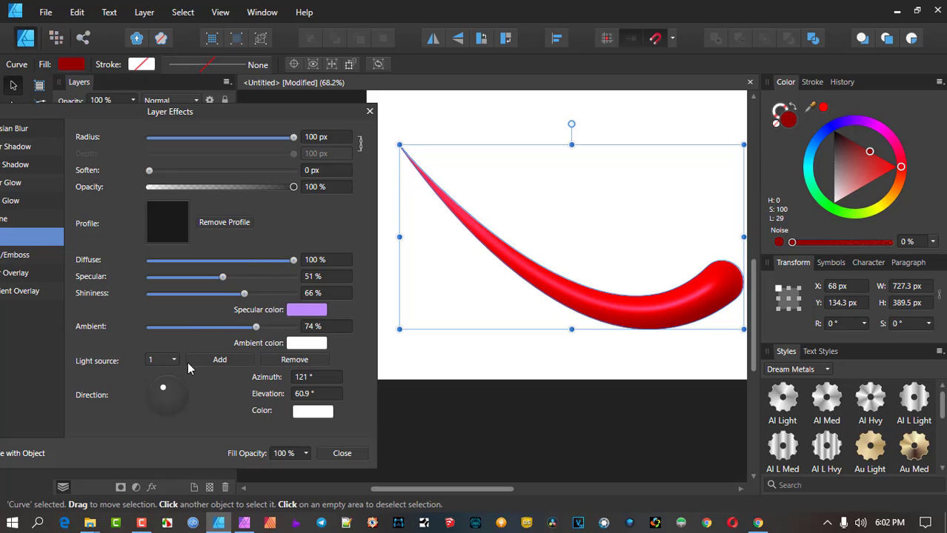
Aim the first light at azimuth 122.7°, elevation 39.5°, and add a second light at azimuth -50.3°, elevation 0°
{"action": "left_click_drag", "start_coordinate": [163, 385], "coordinate": [159, 381]}
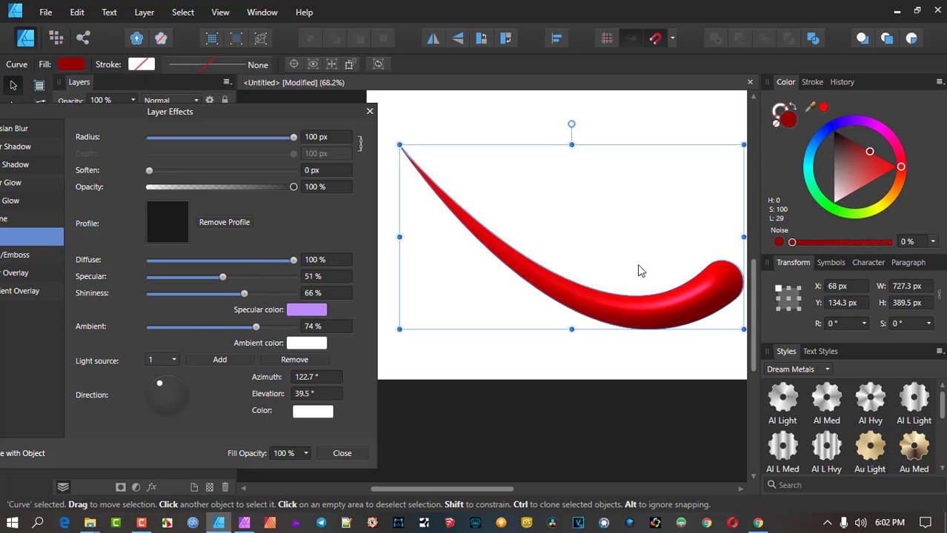
{"action": "scroll", "coordinate": [700, 270], "scroll_direction": "down", "scroll_amount": 1}
{"action": "scroll", "coordinate": [689, 273], "scroll_direction": "right", "scroll_amount": 2}
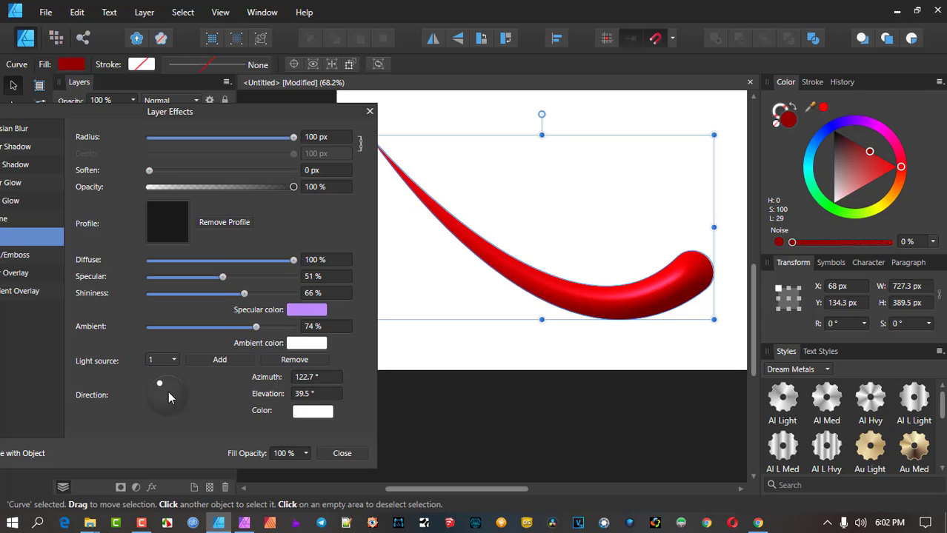
{"action": "left_click", "coordinate": [221, 360]}
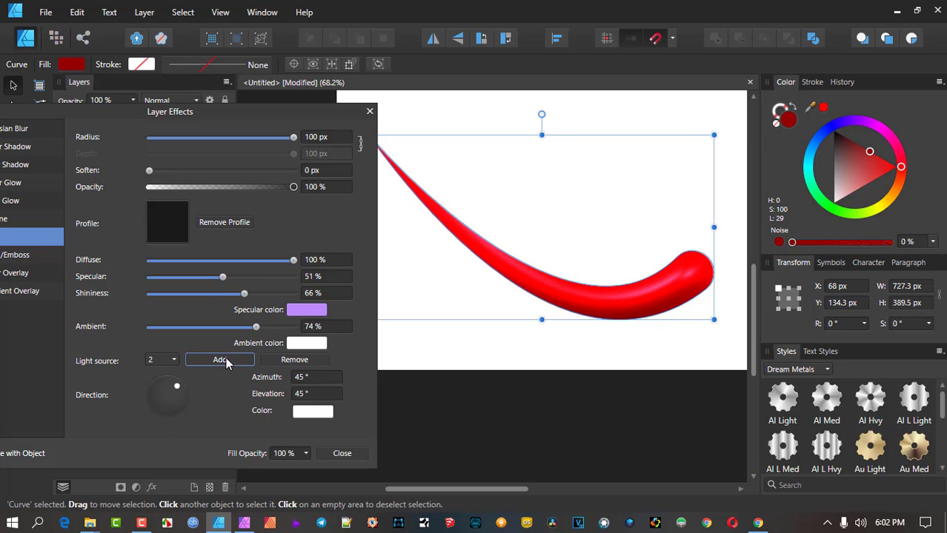
{"action": "left_click_drag", "start_coordinate": [178, 385], "coordinate": [181, 411]}
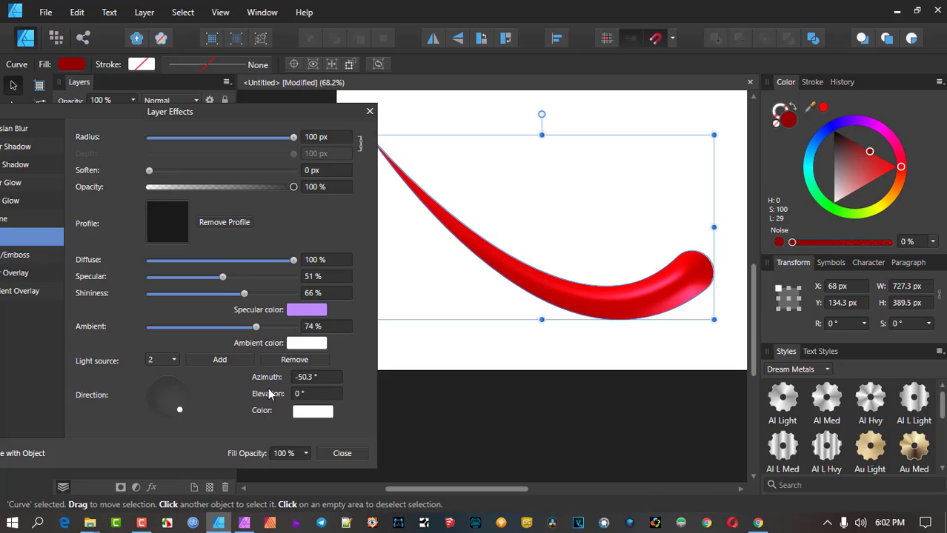
Re-aim light source 1 to azimuth 116.1°, elevation 18.8°, and light source 2 to azimuth -92.4°, elevation 0°
{"action": "left_click", "coordinate": [175, 360]}
{"action": "left_click", "coordinate": [167, 372]}
{"action": "left_click_drag", "start_coordinate": [163, 386], "coordinate": [159, 378]}
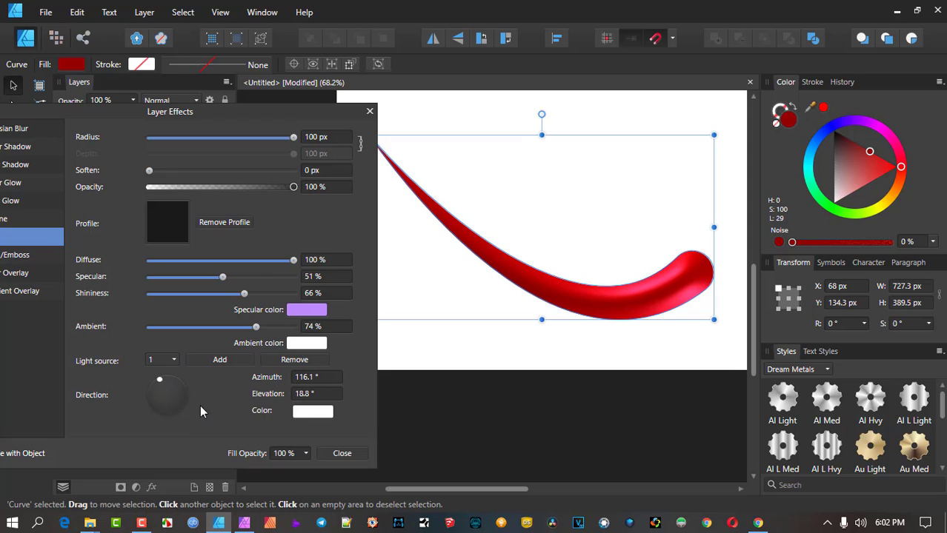
{"action": "left_click", "coordinate": [173, 361]}
{"action": "left_click", "coordinate": [164, 392]}
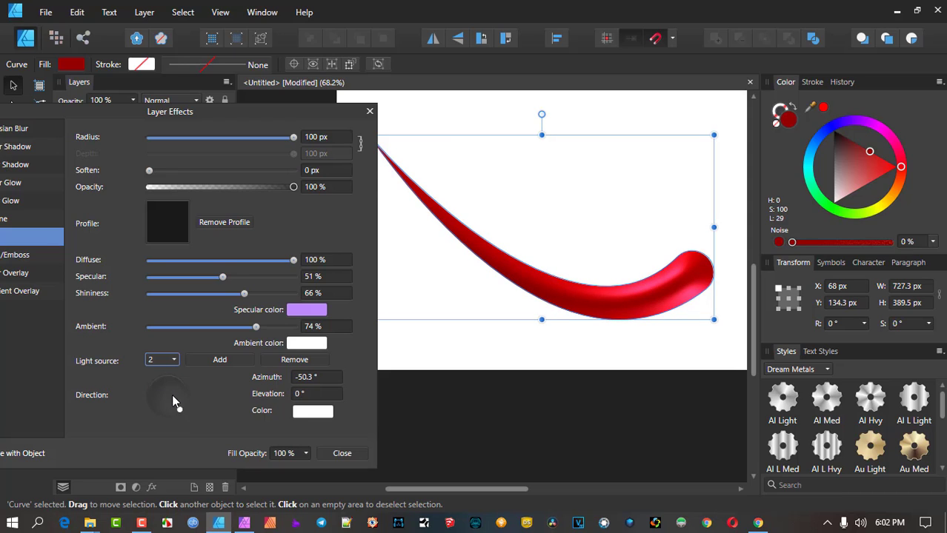
{"action": "mouse_move", "coordinate": [180, 408]}
{"action": "left_mouse_down"}
{"action": "mouse_move", "coordinate": [165, 411]}
{"action": "mouse_move", "coordinate": [179, 412]}
{"action": "mouse_move", "coordinate": [167, 420]}
{"action": "left_mouse_up"}
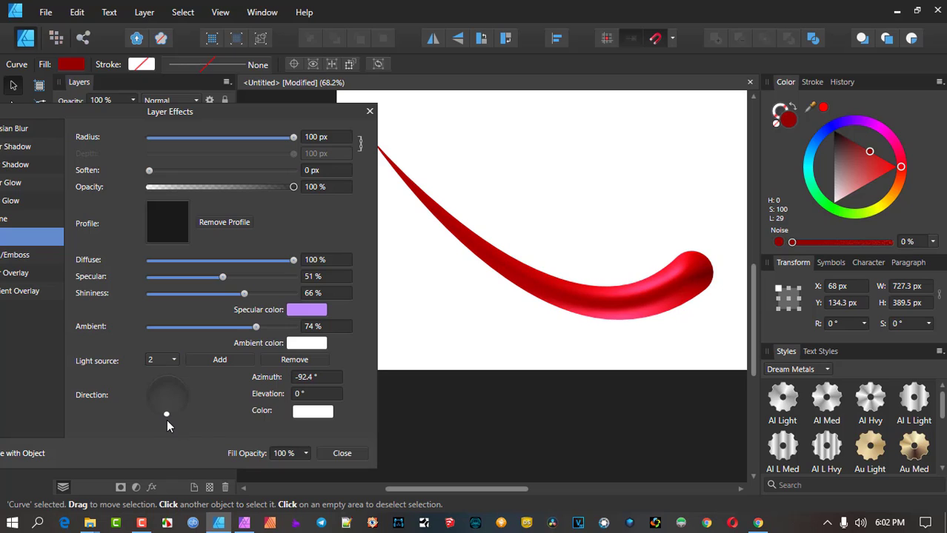
Change the color of light source 2 to bright yellow
{"action": "left_click", "coordinate": [313, 414]}
{"action": "mouse_move", "coordinate": [339, 366]}
{"action": "left_mouse_down"}
{"action": "mouse_move", "coordinate": [330, 345]}
{"action": "mouse_move", "coordinate": [341, 357]}
{"action": "left_mouse_up"}
{"action": "left_click", "coordinate": [301, 360]}
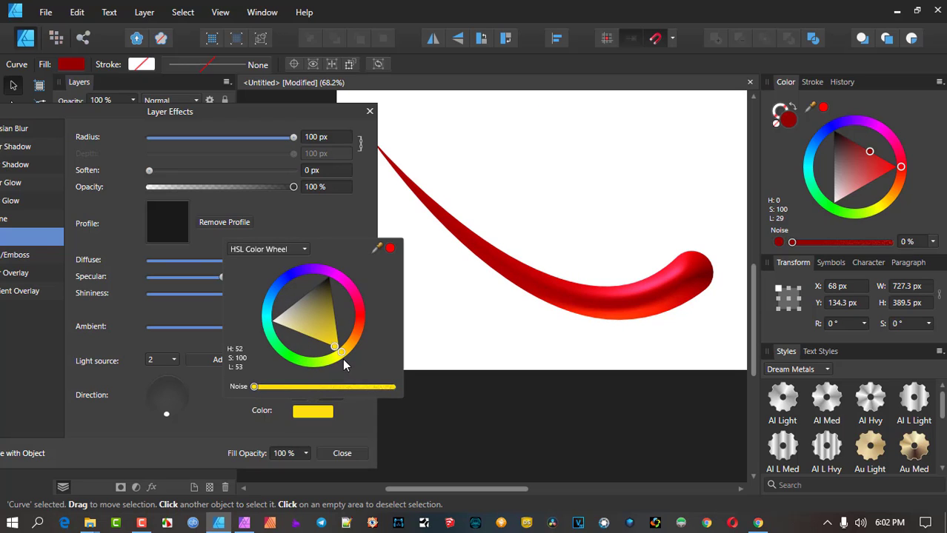
{"action": "left_click", "coordinate": [241, 414]}
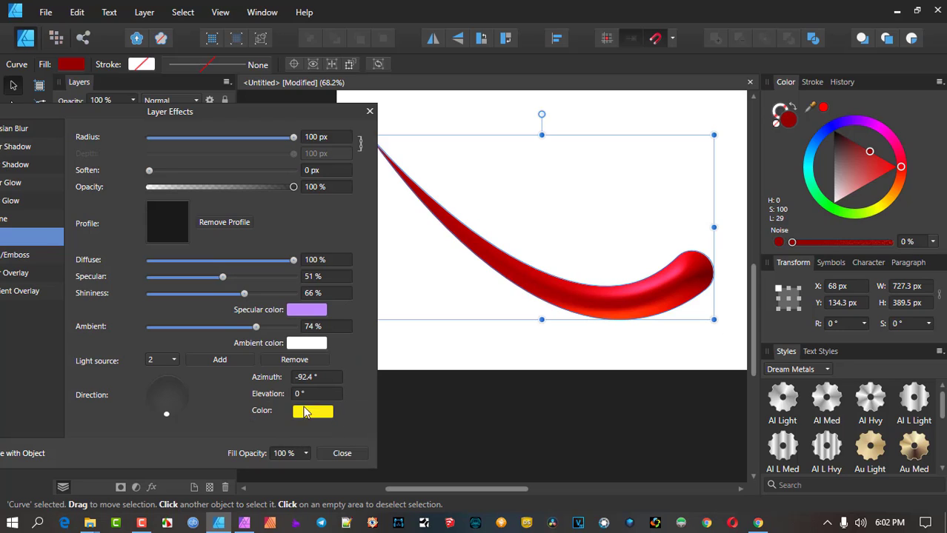
Add a third light source at azimuth 20.2°, elevation 0°, and color it bright blue
{"action": "left_click", "coordinate": [213, 361]}
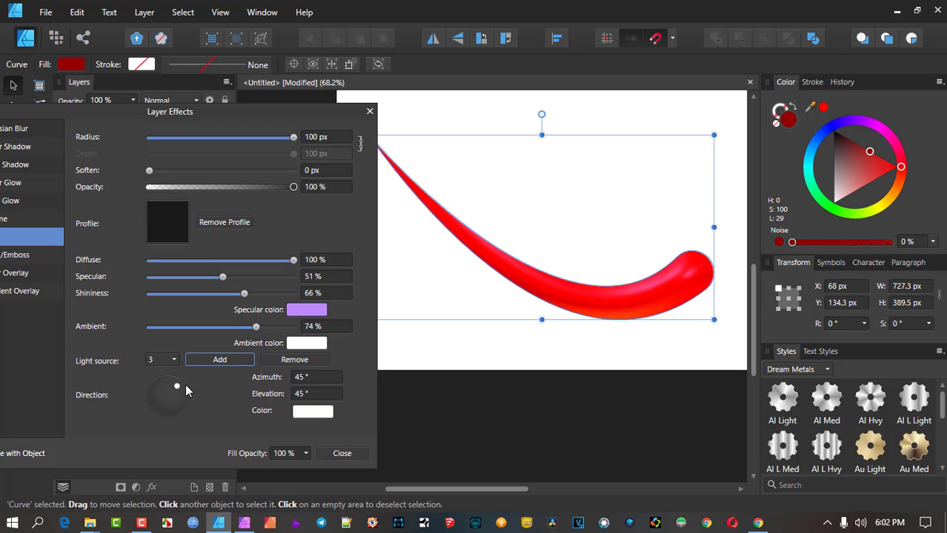
{"action": "left_click_drag", "start_coordinate": [180, 384], "coordinate": [213, 380]}
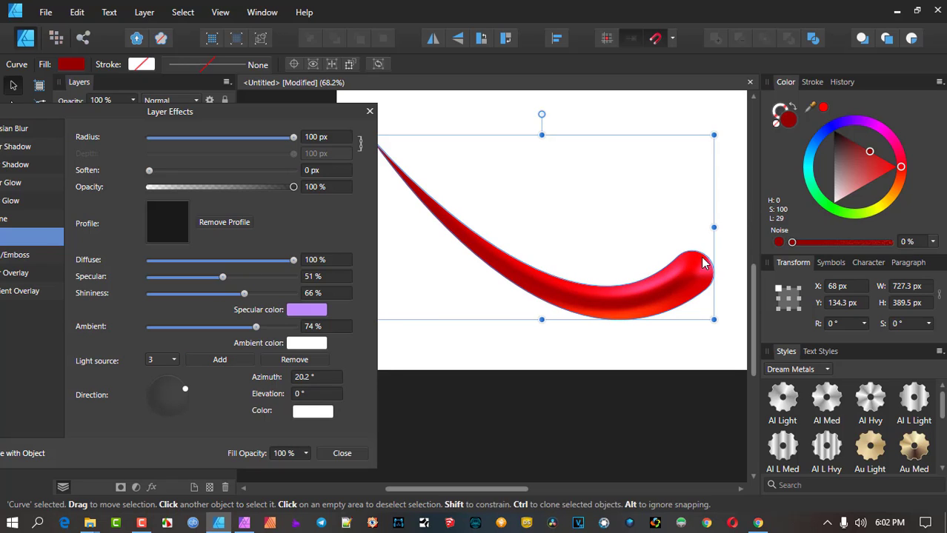
{"action": "left_click", "coordinate": [316, 411]}
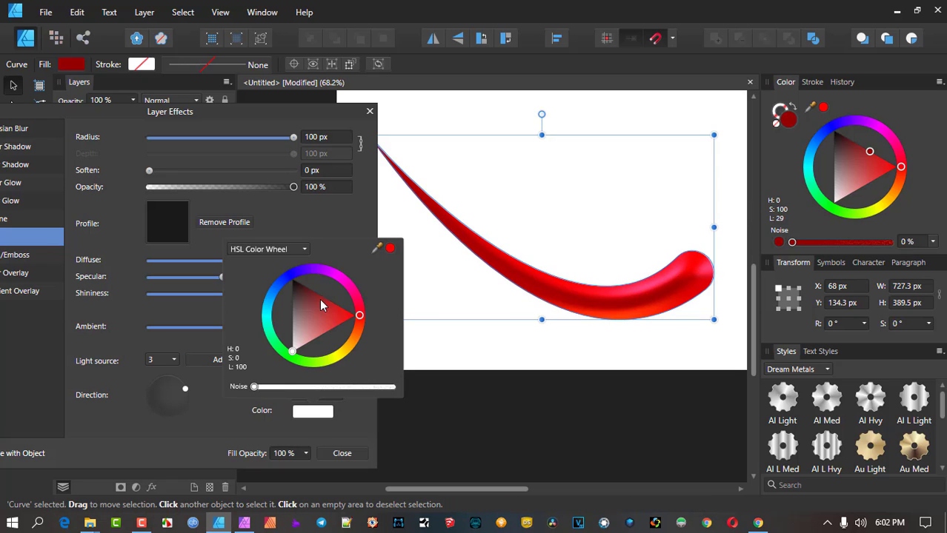
{"action": "left_click_drag", "start_coordinate": [318, 278], "coordinate": [296, 273]}
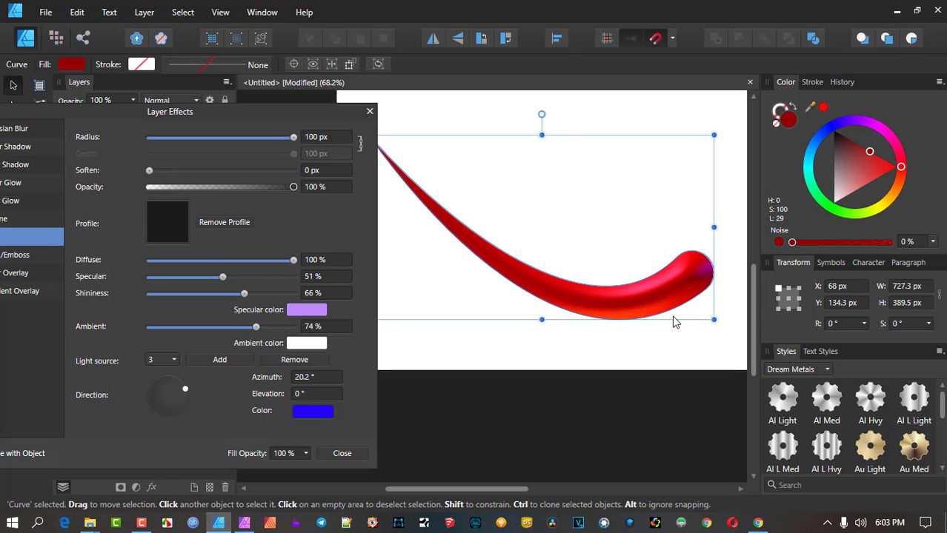
Review the direction and color settings of light source 2 and light source 1
{"action": "left_click", "coordinate": [165, 360]}
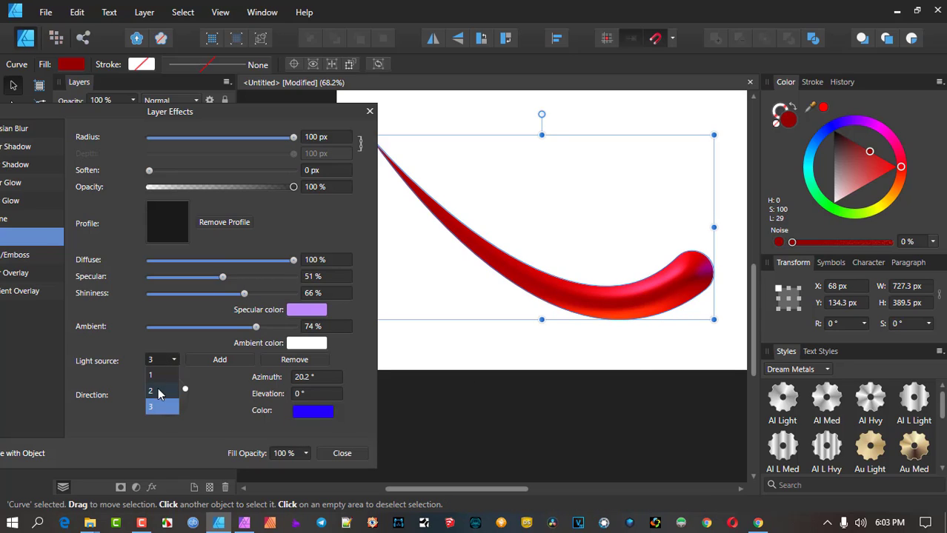
{"action": "left_click", "coordinate": [158, 392]}
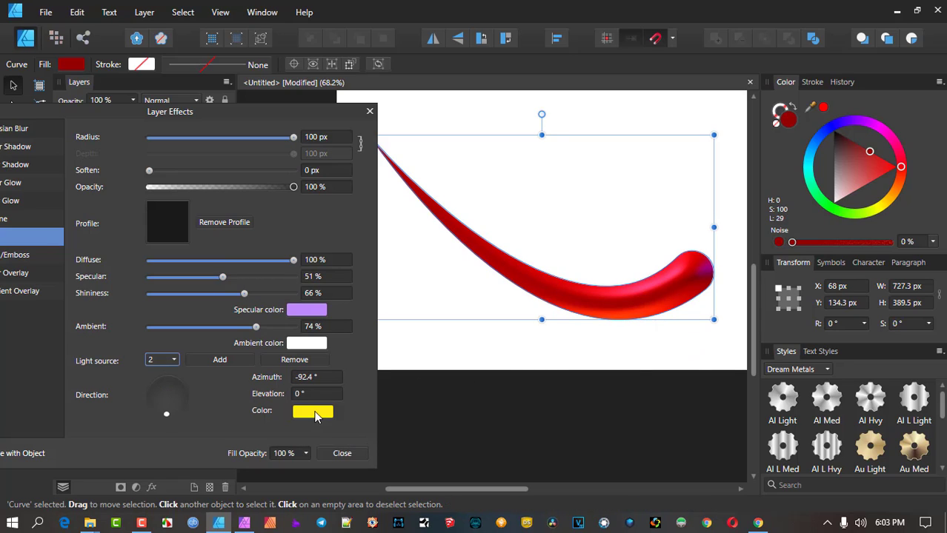
{"action": "left_click", "coordinate": [165, 361]}
{"action": "left_click", "coordinate": [164, 378]}
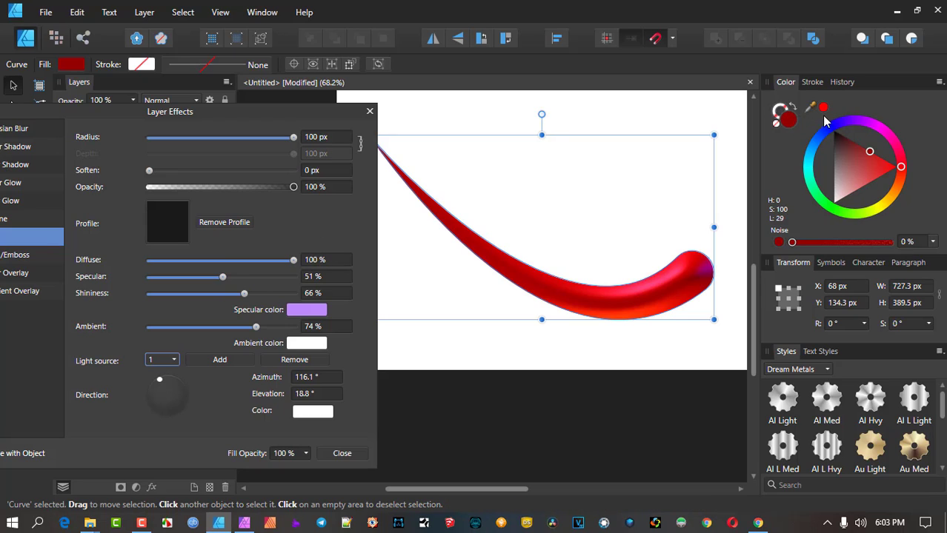
Recolor the curve's fill to gold with H 41, S 100, L 32
{"action": "left_click", "coordinate": [812, 84]}
{"action": "left_click", "coordinate": [786, 83]}
{"action": "left_click_drag", "start_coordinate": [889, 201], "coordinate": [888, 169]}
Change the 3D effect's specular color to white and lower ambient to 39 %
{"action": "left_click_drag", "start_coordinate": [257, 327], "coordinate": [237, 327]}
{"action": "left_click", "coordinate": [311, 310]}
{"action": "left_click_drag", "start_coordinate": [308, 375], "coordinate": [362, 422]}
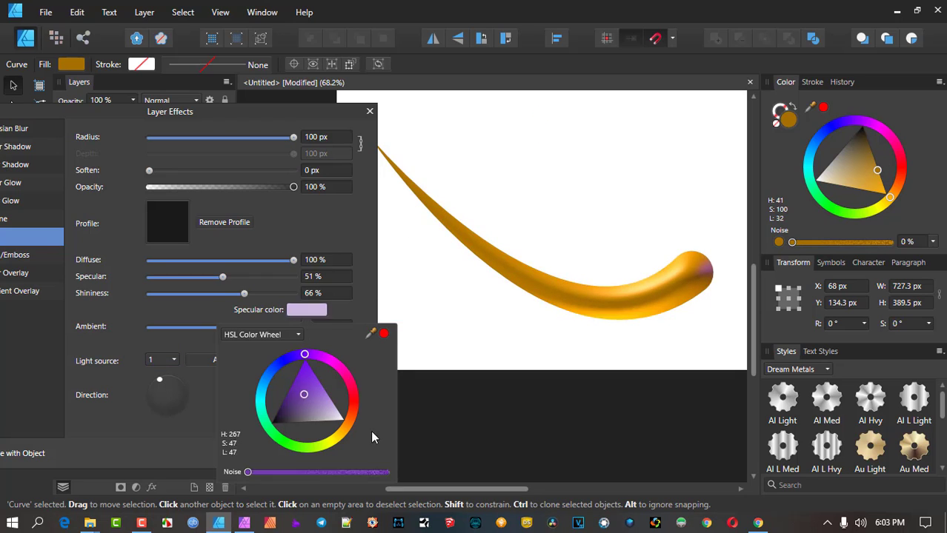
{"action": "left_click", "coordinate": [166, 311]}
{"action": "mouse_move", "coordinate": [237, 326]}
{"action": "left_mouse_down"}
{"action": "mouse_move", "coordinate": [187, 328]}
{"action": "mouse_move", "coordinate": [217, 330]}
{"action": "mouse_move", "coordinate": [205, 330]}
{"action": "left_mouse_up"}
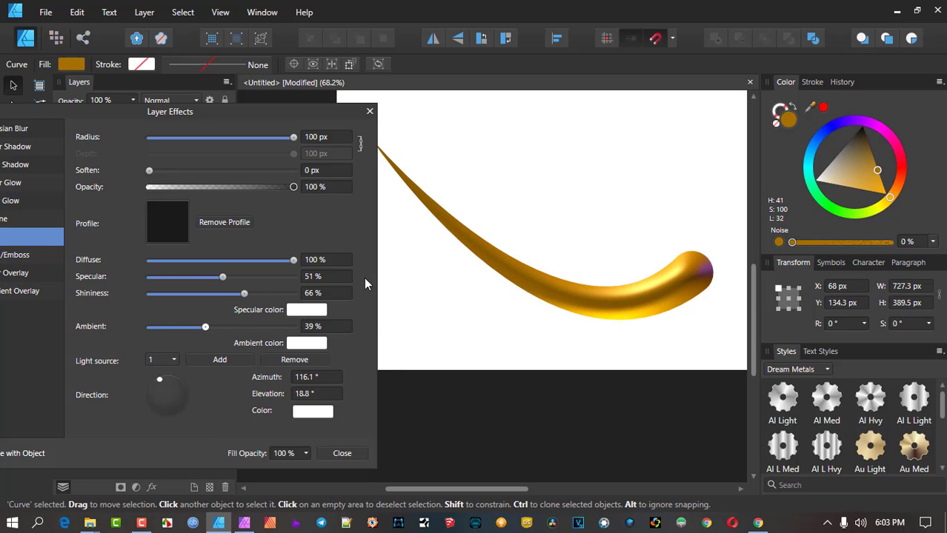
Lighten the curve's gold fill to H 41, S 100, L 36 and give it 48 % noise
{"action": "mouse_move", "coordinate": [871, 181]}
{"action": "left_mouse_down"}
{"action": "mouse_move", "coordinate": [901, 165]}
{"action": "mouse_move", "coordinate": [906, 176]}
{"action": "mouse_move", "coordinate": [901, 159]}
{"action": "left_mouse_up"}
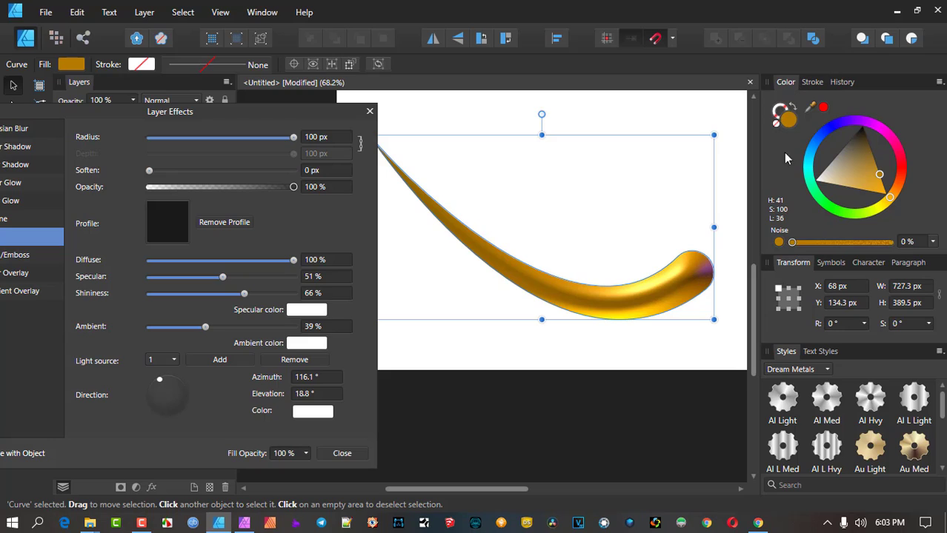
{"action": "mouse_move", "coordinate": [792, 242]}
{"action": "left_mouse_down"}
{"action": "mouse_move", "coordinate": [837, 242]}
{"action": "mouse_move", "coordinate": [774, 246]}
{"action": "left_mouse_up"}
{"action": "left_click", "coordinate": [778, 242]}
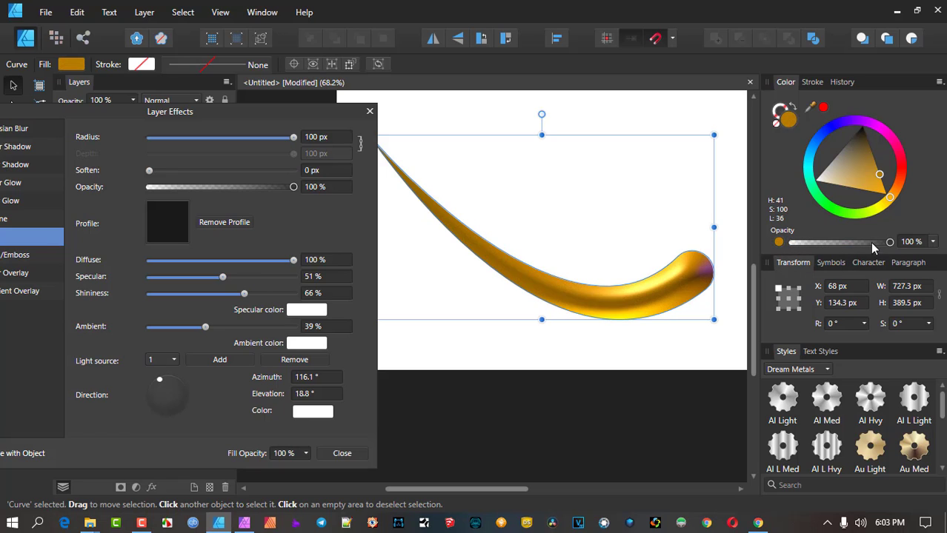
{"action": "left_click_drag", "start_coordinate": [893, 249], "coordinate": [915, 254]}
{"action": "left_click", "coordinate": [780, 245]}
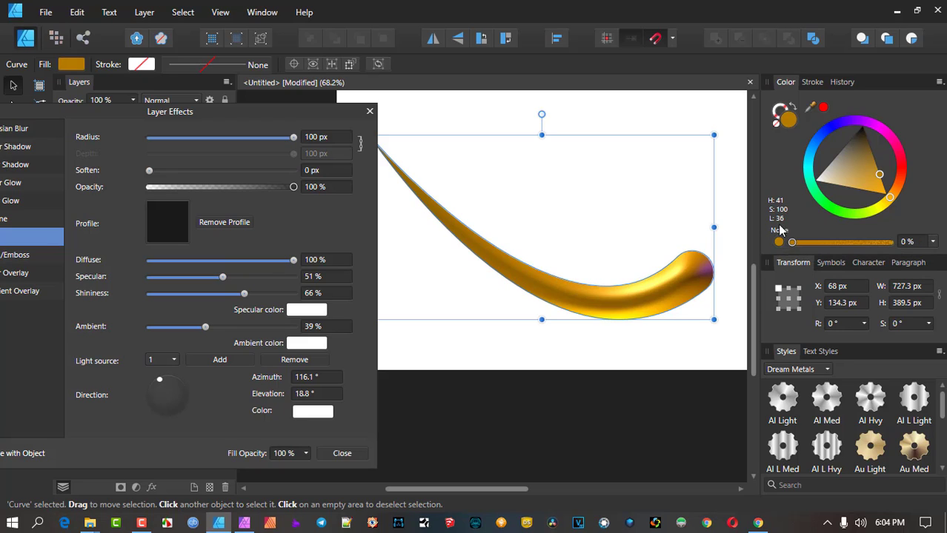
{"action": "left_click_drag", "start_coordinate": [796, 245], "coordinate": [848, 240]}
{"action": "scroll", "coordinate": [691, 298], "scroll_direction": "up", "scroll_amount": 3}
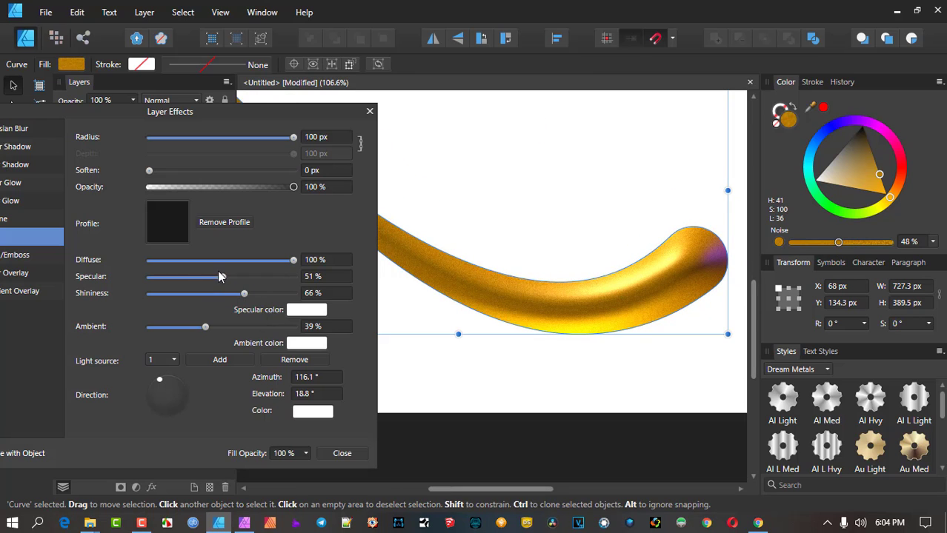
Set the 3D effect's diffuse to 49 %, specular to 73 %, shininess to 53 % and radius to 66.2 px
{"action": "mouse_move", "coordinate": [222, 280]}
{"action": "left_mouse_down"}
{"action": "mouse_move", "coordinate": [175, 282]}
{"action": "mouse_move", "coordinate": [265, 280]}
{"action": "mouse_move", "coordinate": [253, 282]}
{"action": "mouse_move", "coordinate": [282, 260]}
{"action": "mouse_move", "coordinate": [228, 261]}
{"action": "left_mouse_up"}
{"action": "left_click_drag", "start_coordinate": [216, 268], "coordinate": [226, 296]}
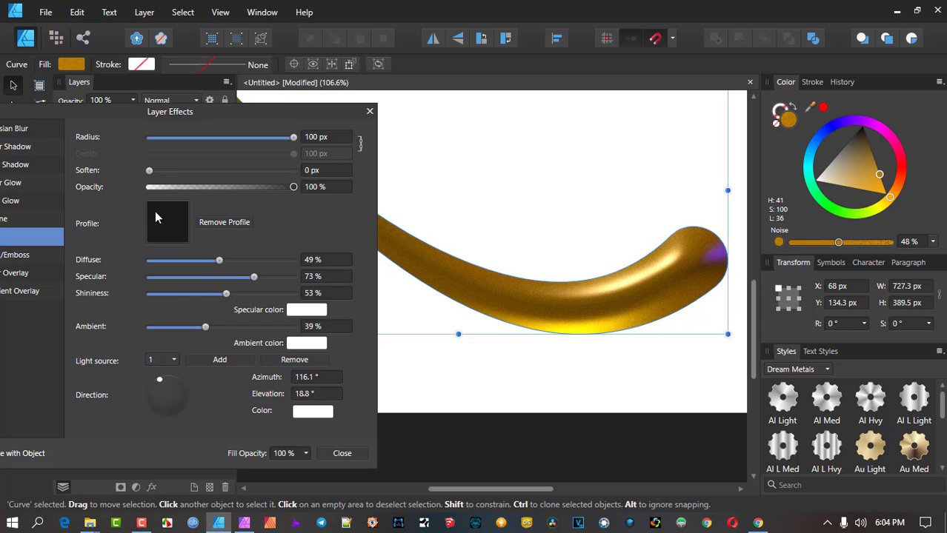
{"action": "mouse_move", "coordinate": [289, 138]}
{"action": "left_mouse_down"}
{"action": "mouse_move", "coordinate": [238, 139]}
{"action": "mouse_move", "coordinate": [282, 140]}
{"action": "left_mouse_up"}
Try several standard profiles and a custom arched profile curve on the 3D effect, and remove the profile
{"action": "left_click", "coordinate": [172, 206]}
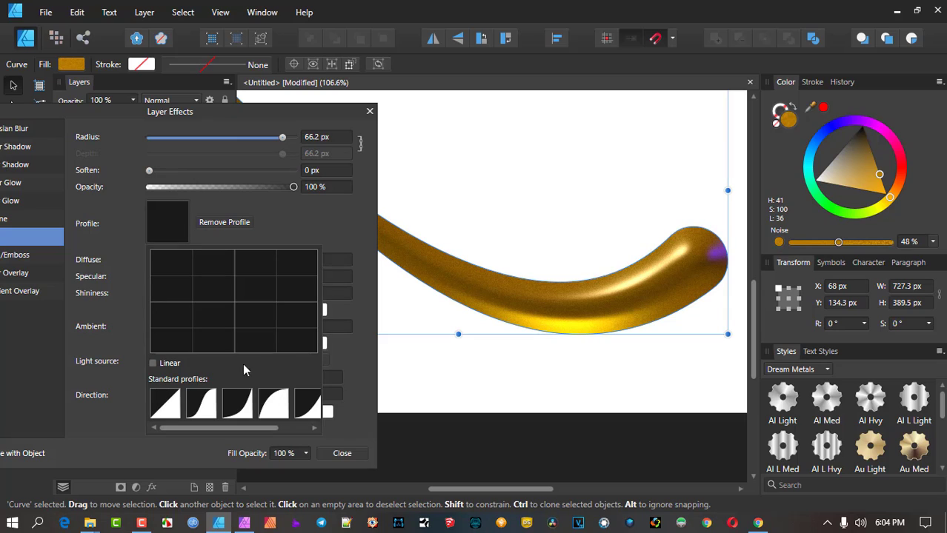
{"action": "left_click", "coordinate": [205, 414]}
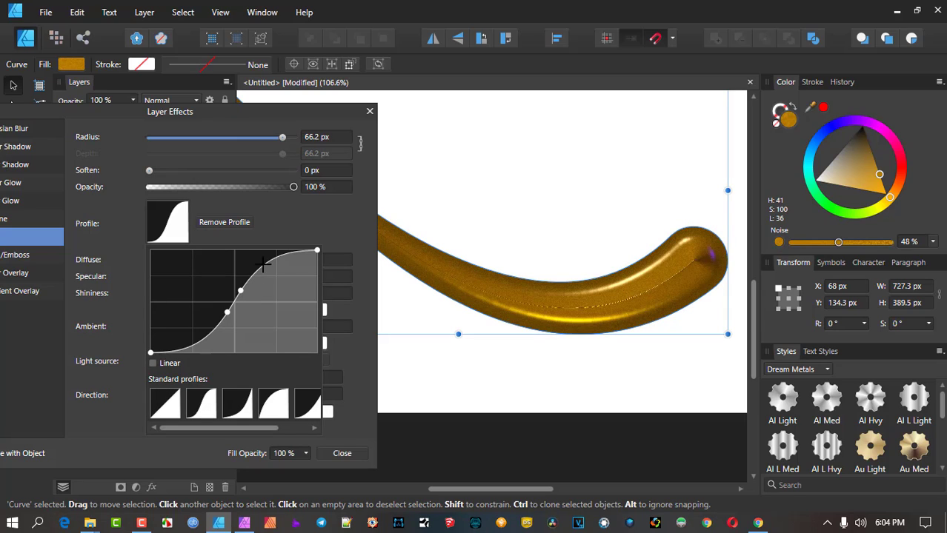
{"action": "left_click", "coordinate": [249, 409]}
{"action": "left_click", "coordinate": [283, 406]}
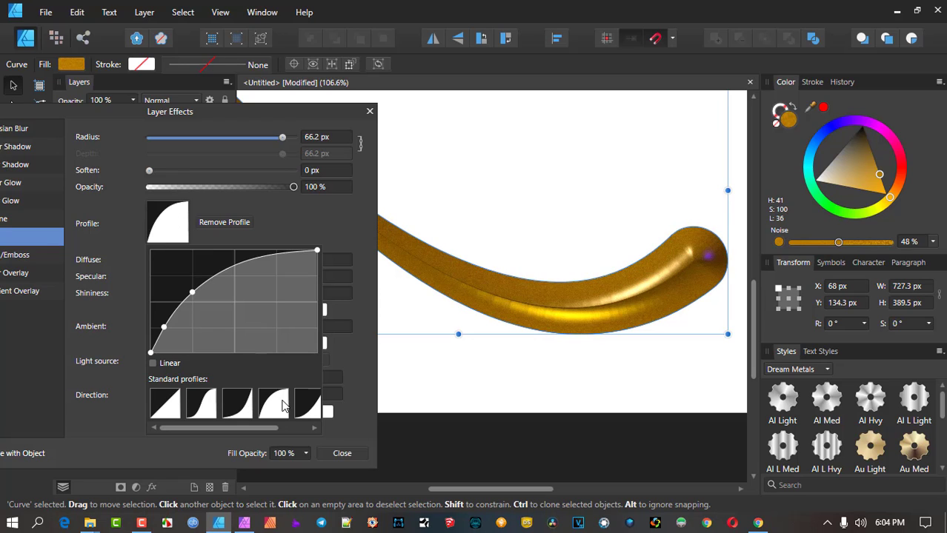
{"action": "left_click", "coordinate": [164, 406]}
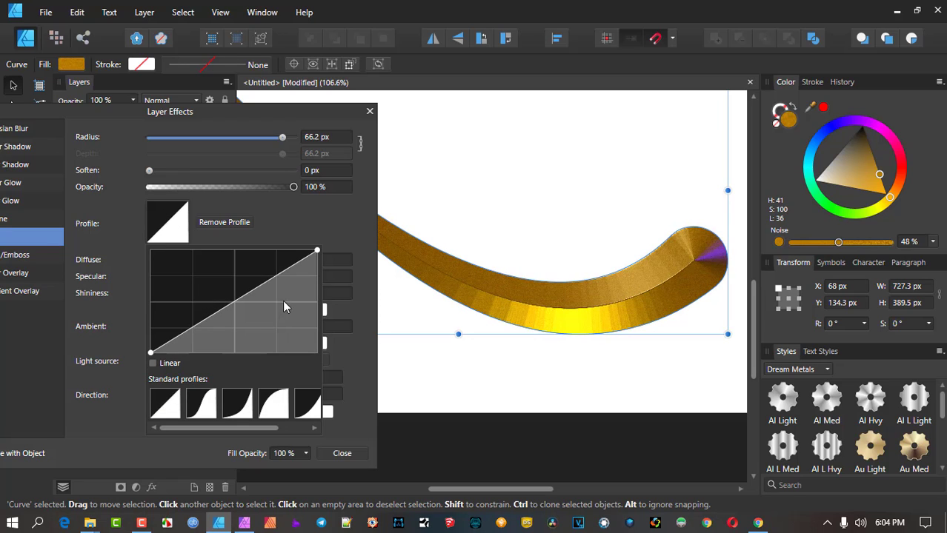
{"action": "left_click_drag", "start_coordinate": [317, 249], "coordinate": [310, 279]}
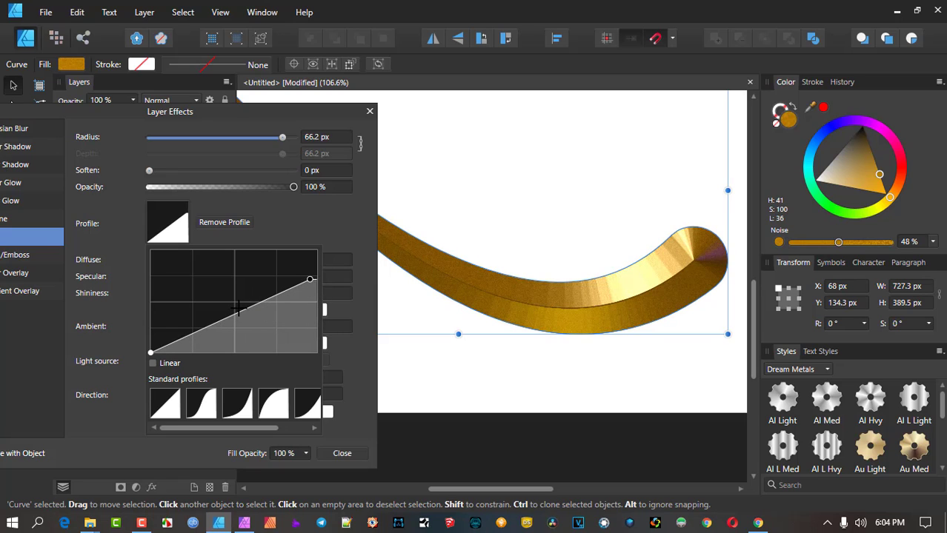
{"action": "left_click_drag", "start_coordinate": [237, 313], "coordinate": [220, 279]}
{"action": "left_click_drag", "start_coordinate": [310, 279], "coordinate": [326, 310]}
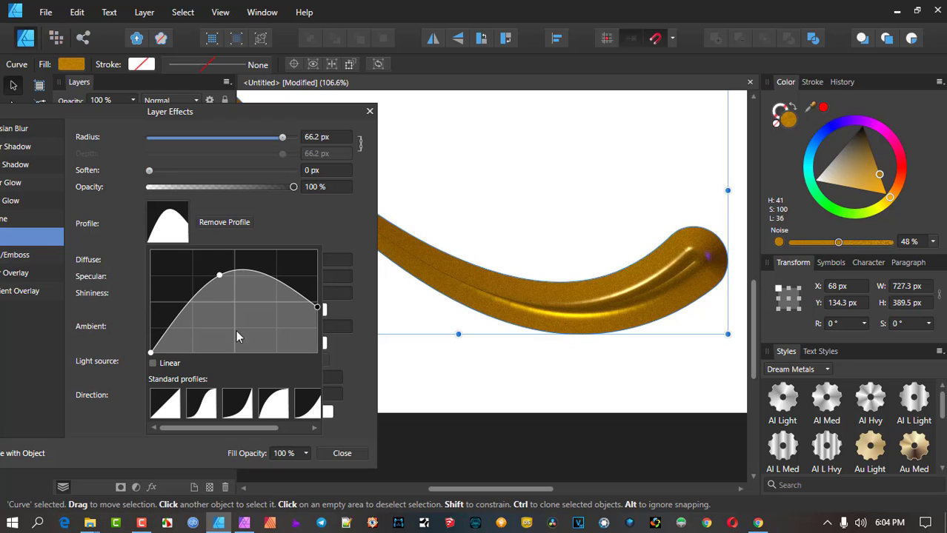
{"action": "left_click", "coordinate": [213, 222]}
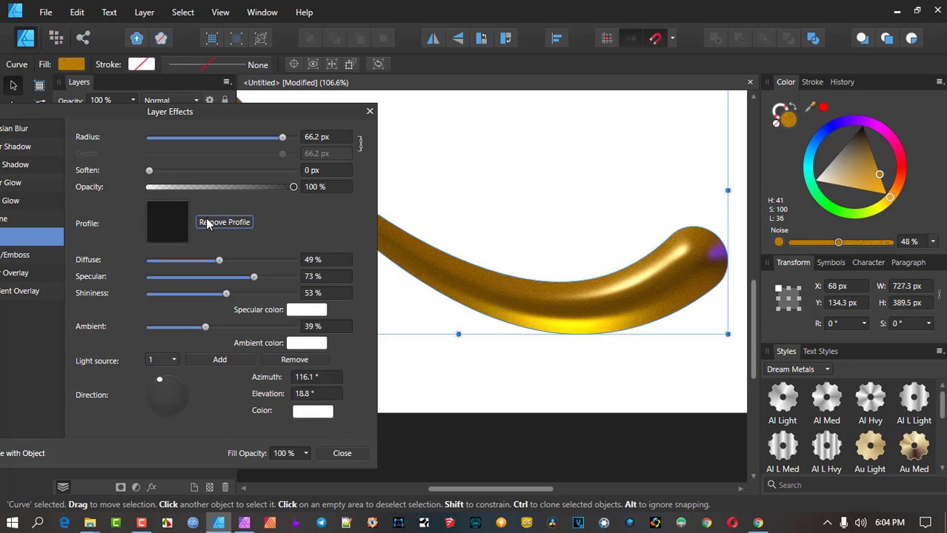
Set the 3D radius to 78.8 px and shift the curve's fill to a browner orange, H 34, S 100, L 30
{"action": "mouse_move", "coordinate": [283, 139]}
{"action": "left_mouse_down"}
{"action": "mouse_move", "coordinate": [263, 136]}
{"action": "mouse_move", "coordinate": [285, 140]}
{"action": "left_mouse_up"}
{"action": "mouse_move", "coordinate": [874, 187]}
{"action": "left_mouse_down"}
{"action": "mouse_move", "coordinate": [868, 194]}
{"action": "mouse_move", "coordinate": [894, 154]}
{"action": "left_mouse_up"}
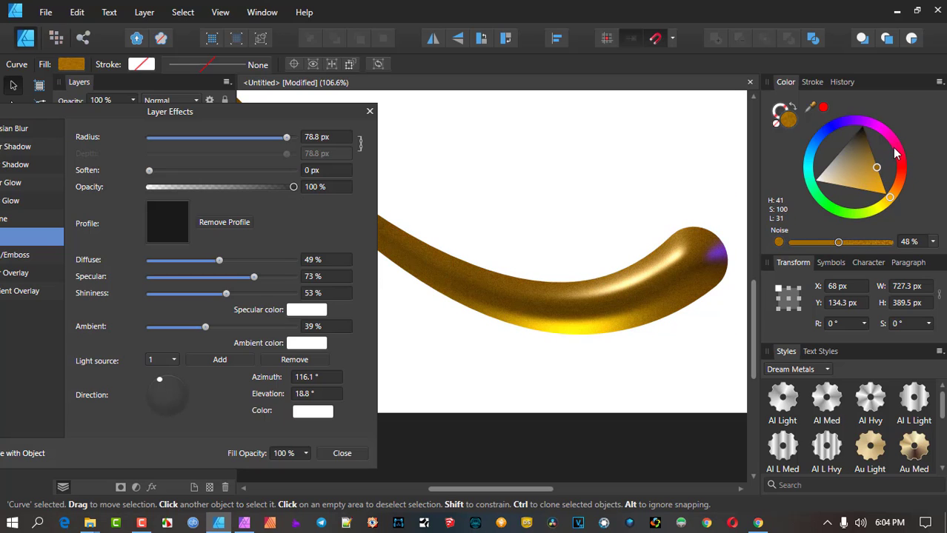
{"action": "mouse_move", "coordinate": [890, 197]}
{"action": "left_mouse_down"}
{"action": "mouse_move", "coordinate": [888, 207]}
{"action": "mouse_move", "coordinate": [892, 193]}
{"action": "left_mouse_up"}
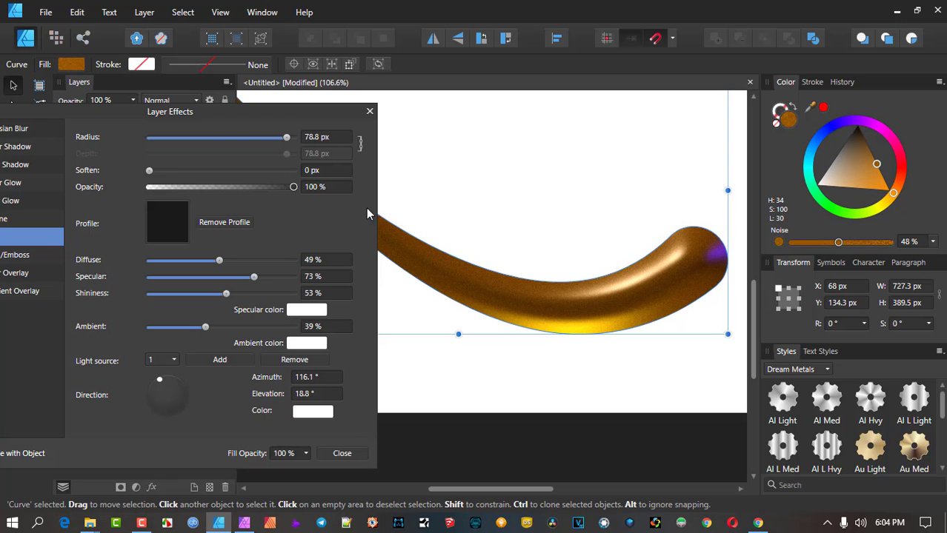
Raise the 3D ambient to 83 %, close the layer effects, and move the curve down to about X 77.2 px, Y 219.1 px
{"action": "scroll", "coordinate": [465, 205], "scroll_direction": "down", "scroll_amount": 4}
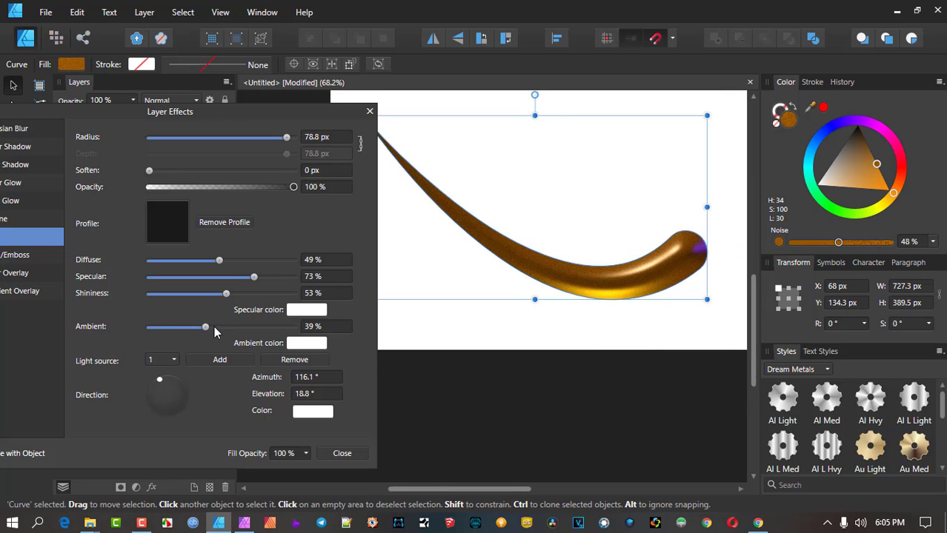
{"action": "left_click_drag", "start_coordinate": [208, 326], "coordinate": [268, 322]}
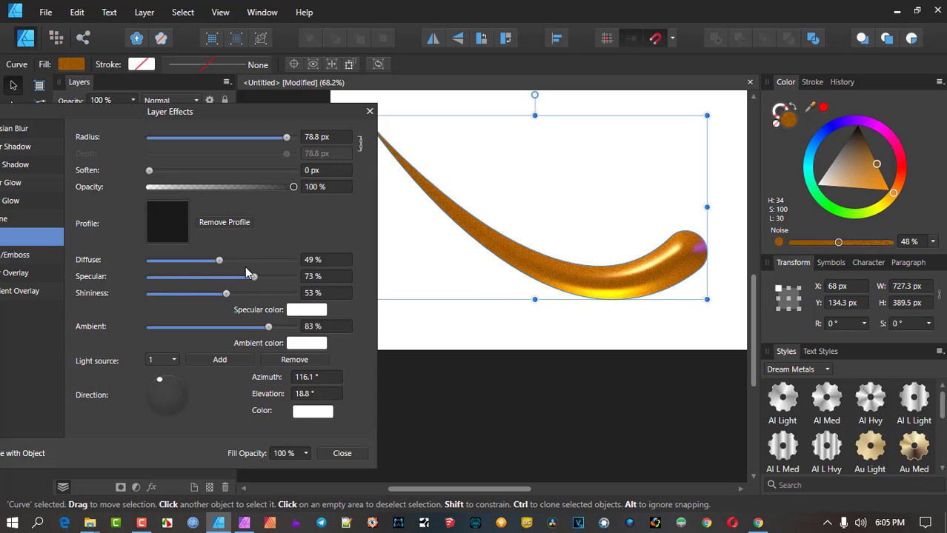
{"action": "left_click_drag", "start_coordinate": [214, 108], "coordinate": [315, 105]}
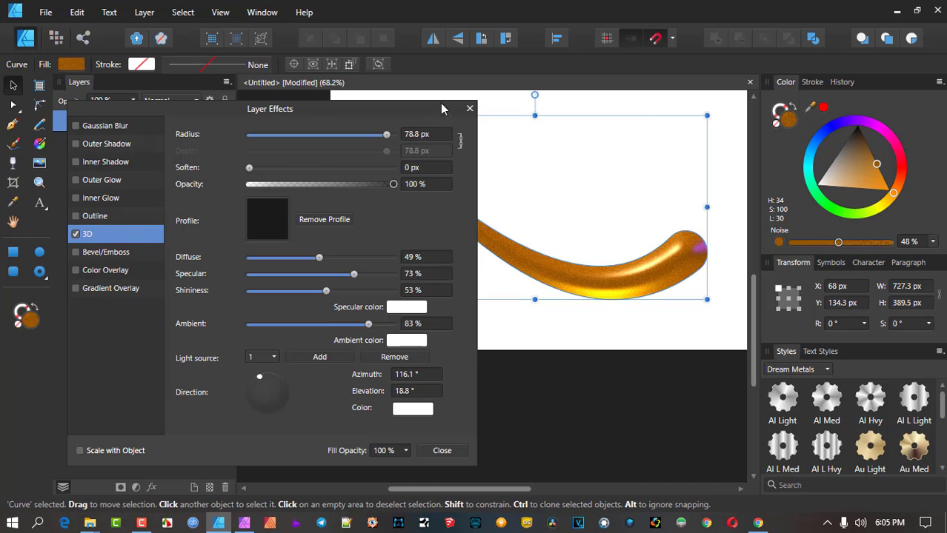
{"action": "left_click", "coordinate": [469, 108]}
{"action": "scroll", "coordinate": [486, 169], "scroll_direction": "down", "scroll_amount": 3}
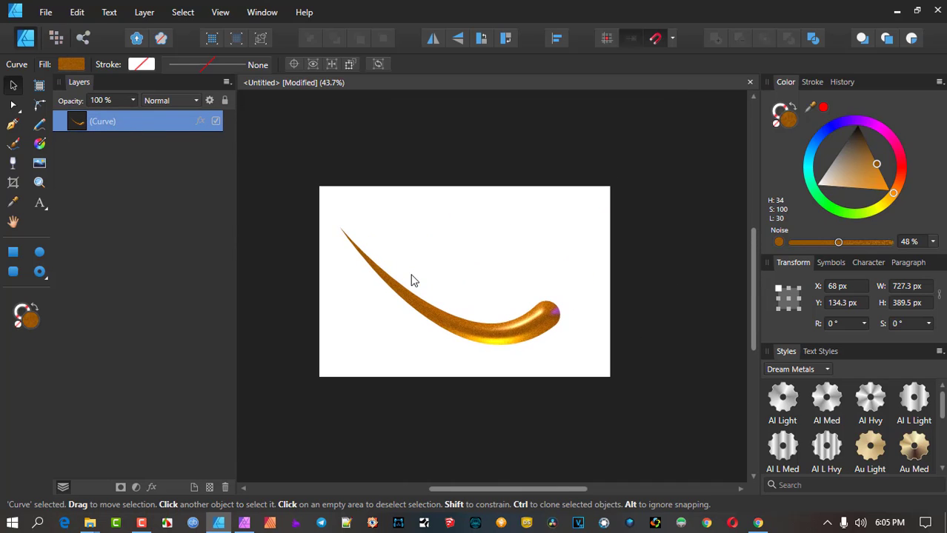
{"action": "left_click_drag", "start_coordinate": [455, 309], "coordinate": [453, 343]}
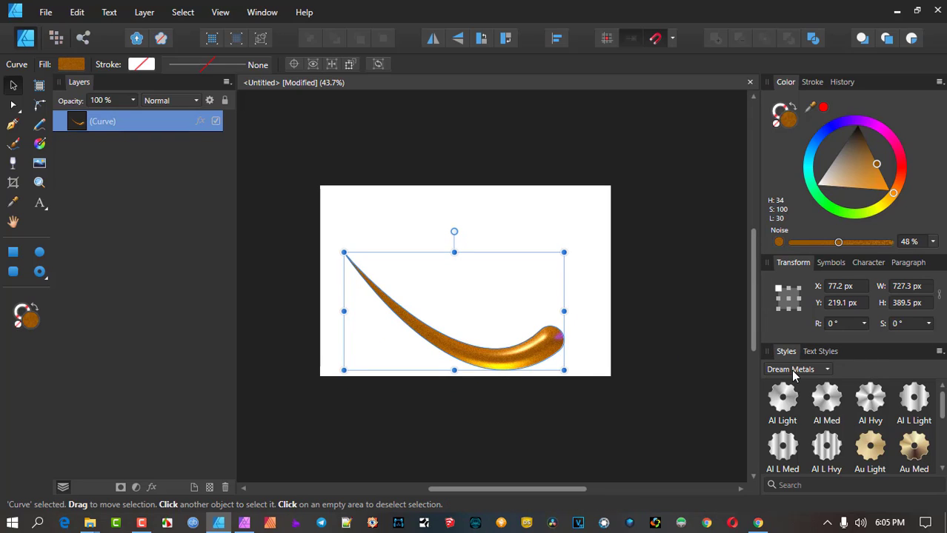
Create a new styles category and add the selected curve's appearance to it as a style
{"action": "left_click", "coordinate": [938, 352]}
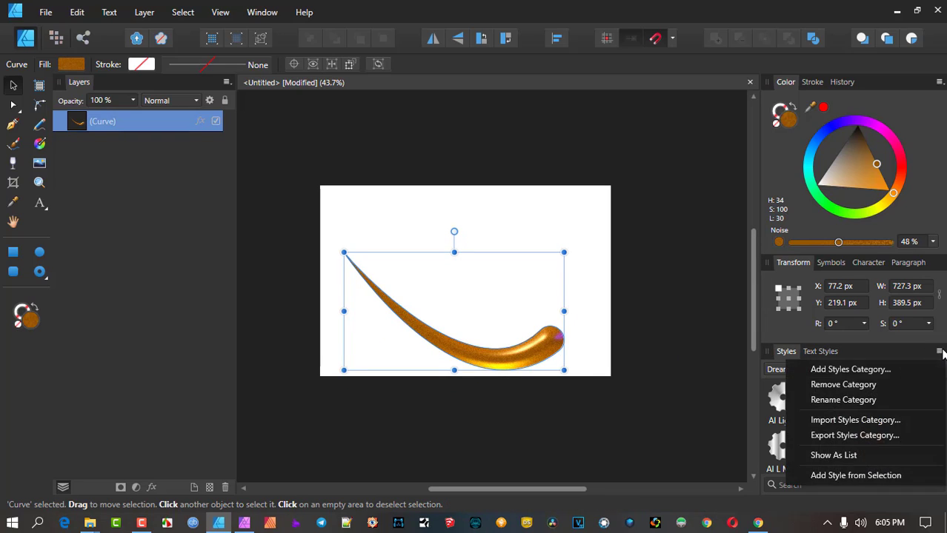
{"action": "left_click", "coordinate": [856, 373]}
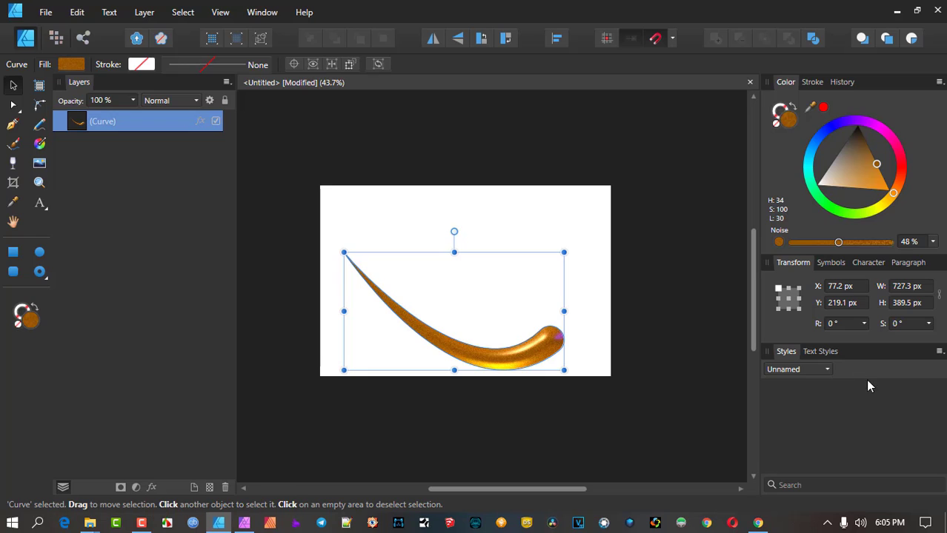
{"action": "left_click", "coordinate": [939, 352]}
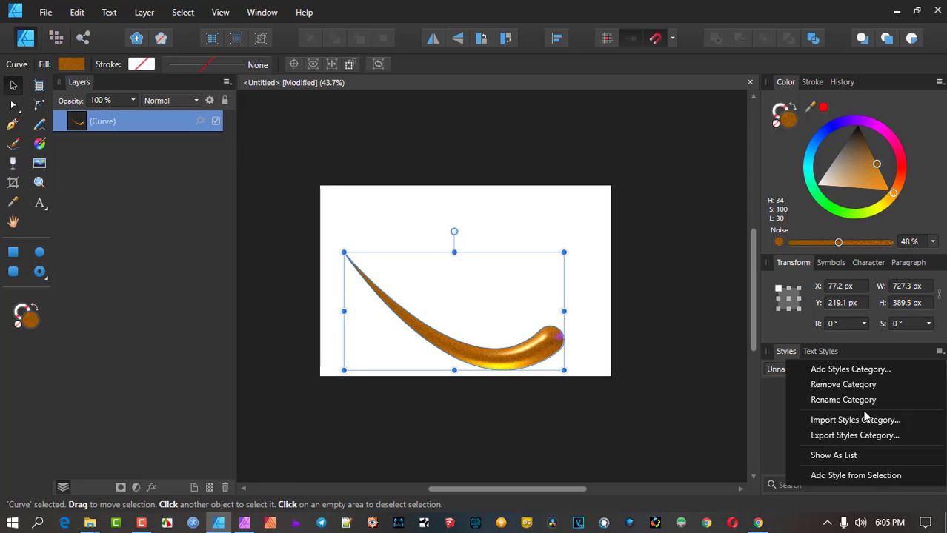
{"action": "left_click", "coordinate": [855, 475]}
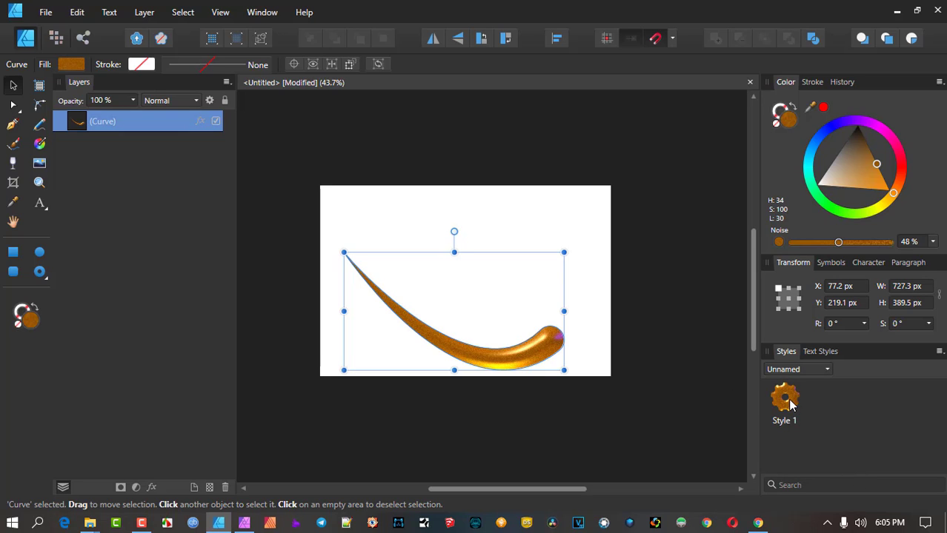
Delete the gold curve, draw a new arched tapered curve with the Pen tool, and expand its stroke
{"action": "key", "text": "Delete"}
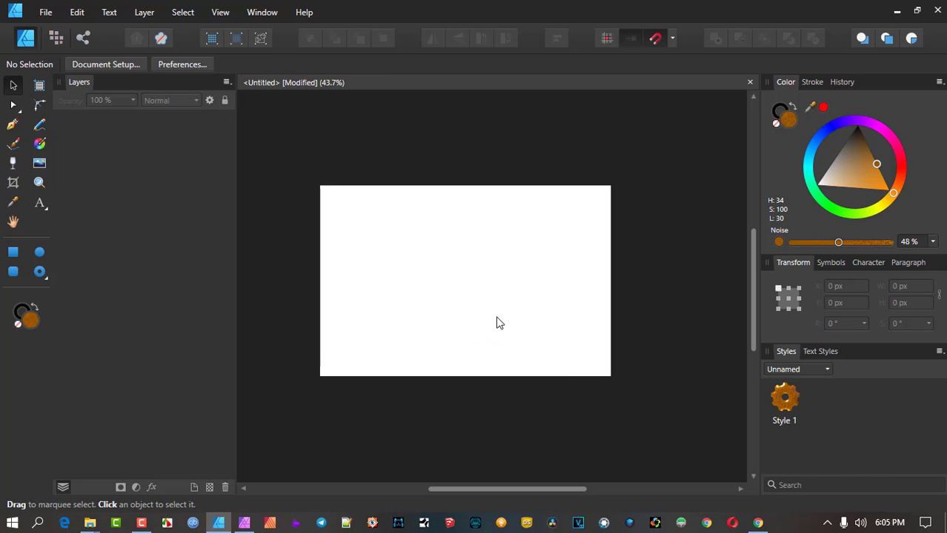
{"action": "left_click", "coordinate": [13, 124]}
{"action": "left_click", "coordinate": [361, 249]}
{"action": "left_click", "coordinate": [477, 257]}
{"action": "left_click_drag", "start_coordinate": [504, 283], "coordinate": [553, 333]}
{"action": "scroll", "coordinate": [468, 258], "scroll_direction": "up", "scroll_amount": 2}
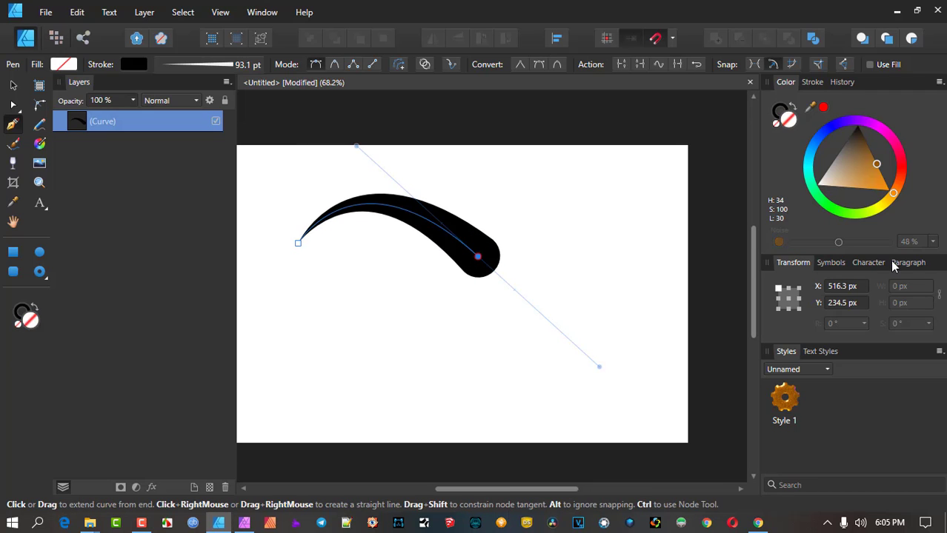
{"action": "key", "text": "ctrl+alt+o"}
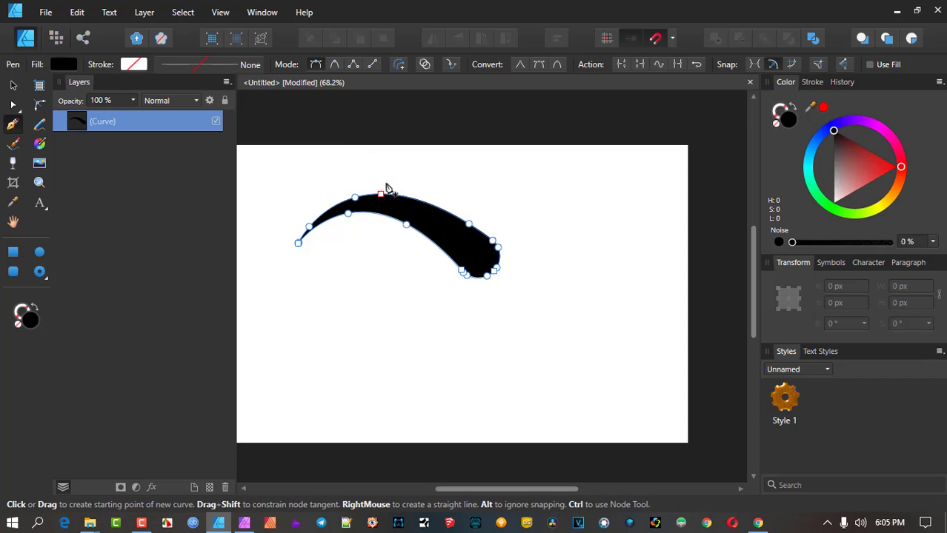
Duplicate the black curve, rotating the copy 180° and placing it below the original at about X 667.6 px, Y 423.8 px
{"action": "left_click", "coordinate": [13, 85]}
{"action": "left_click_drag", "start_coordinate": [435, 226], "coordinate": [443, 337]}
{"action": "left_click_drag", "start_coordinate": [405, 277], "coordinate": [407, 427]}
{"action": "left_click_drag", "start_coordinate": [353, 355], "coordinate": [397, 318]}
Apply the saved gold Style 1 to the rotated copy and to the original black curve
{"action": "left_click", "coordinate": [782, 405]}
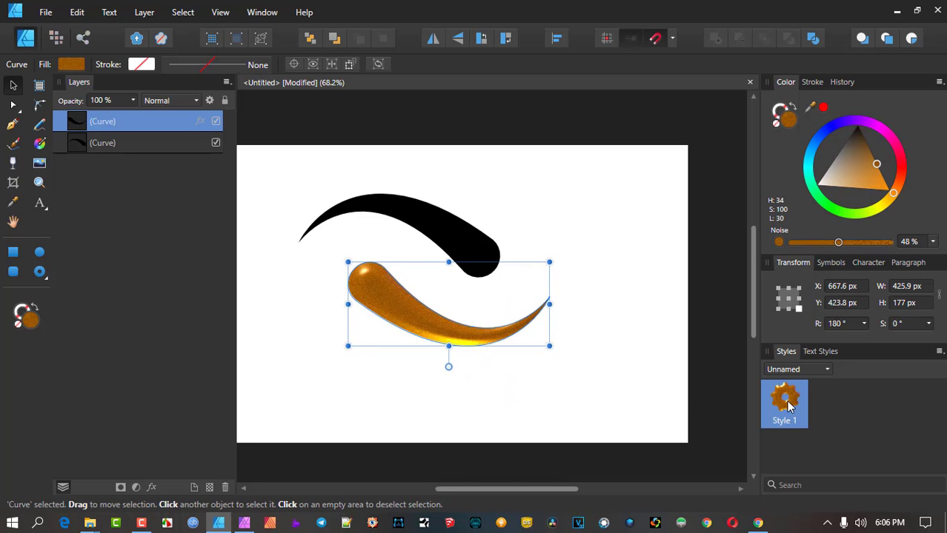
{"action": "left_click", "coordinate": [429, 237]}
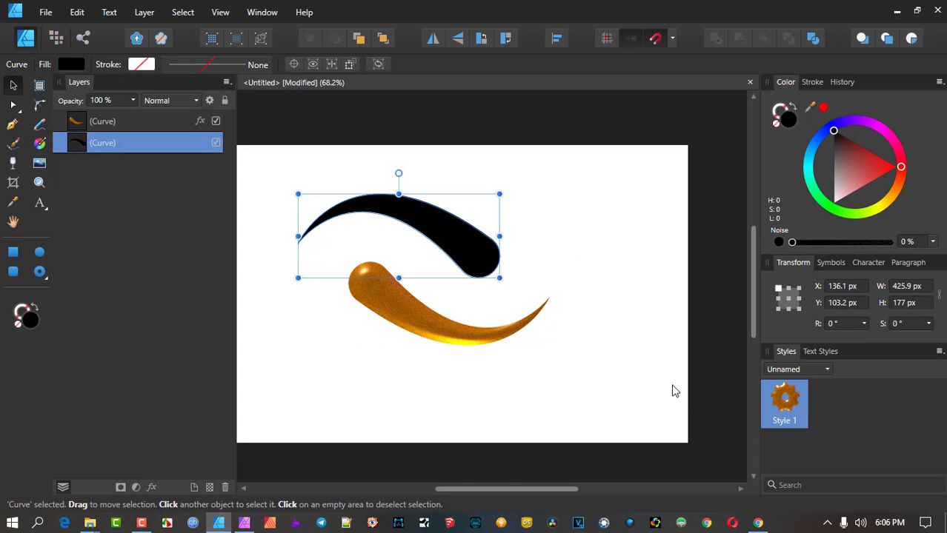
{"action": "left_click", "coordinate": [785, 410]}
Nest the gold curves, moving the upper to about X 195.6, Y 148.3 px and the lower to about X 692.9, Y 403.5 px
{"action": "left_click_drag", "start_coordinate": [474, 246], "coordinate": [461, 270]}
{"action": "left_click", "coordinate": [443, 347]}
{"action": "scroll", "coordinate": [406, 289], "scroll_direction": "up", "scroll_amount": 3}
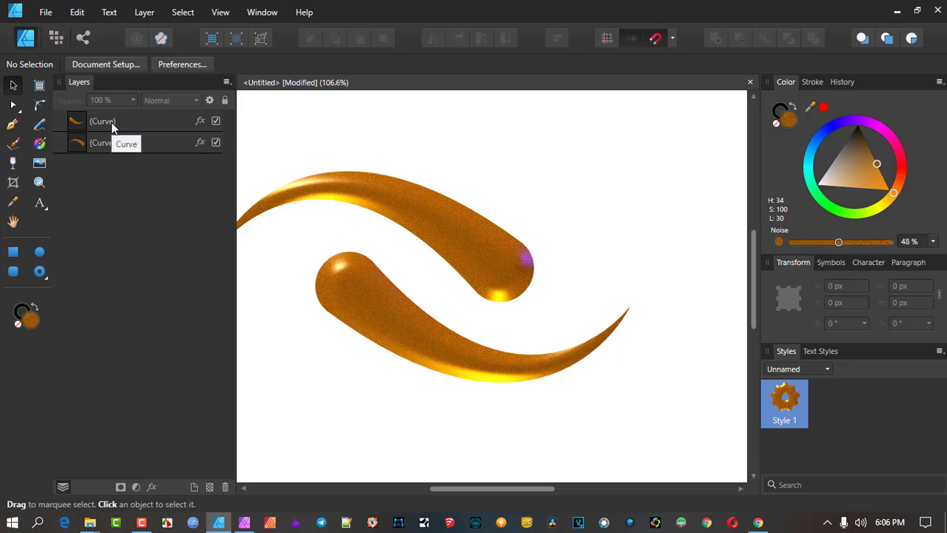
{"action": "left_click_drag", "start_coordinate": [471, 246], "coordinate": [538, 249]}
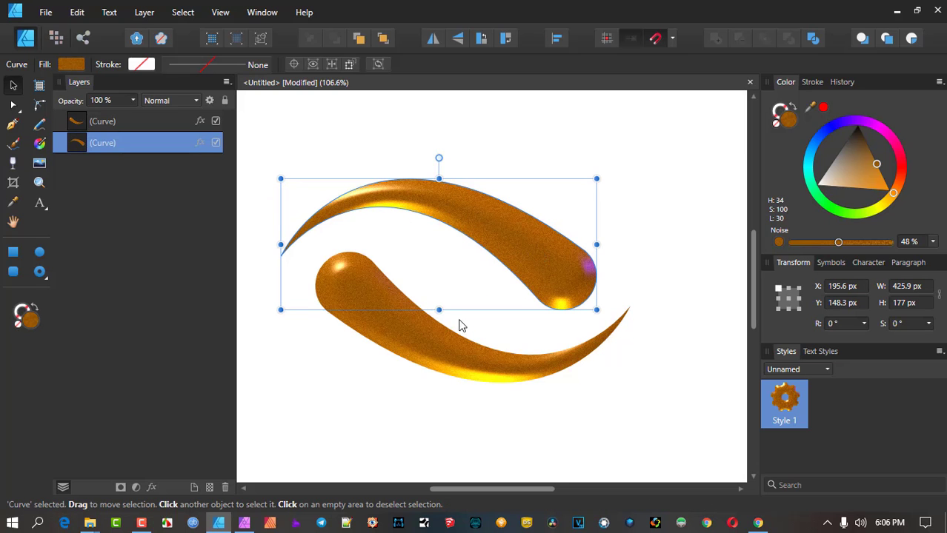
{"action": "left_click_drag", "start_coordinate": [419, 325], "coordinate": [437, 304]}
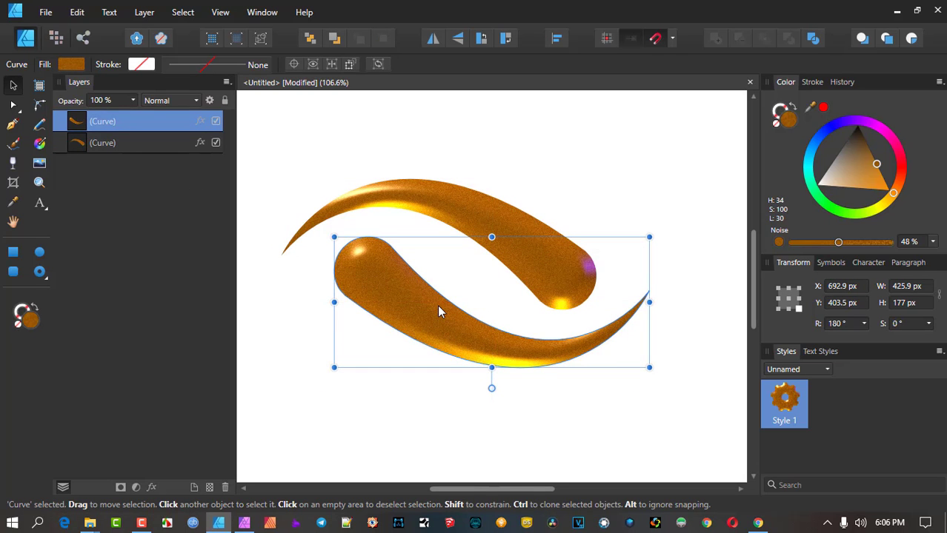
Add an outer shadow to the upper gold curve with a radius of 6.4 px and an offset of 7.2 px
{"action": "left_click", "coordinate": [549, 257]}
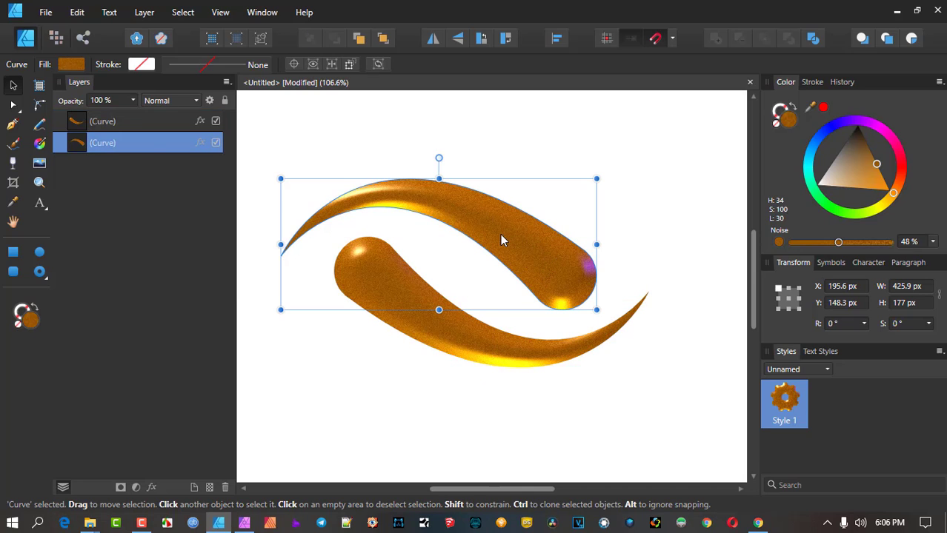
{"action": "left_click", "coordinate": [199, 143]}
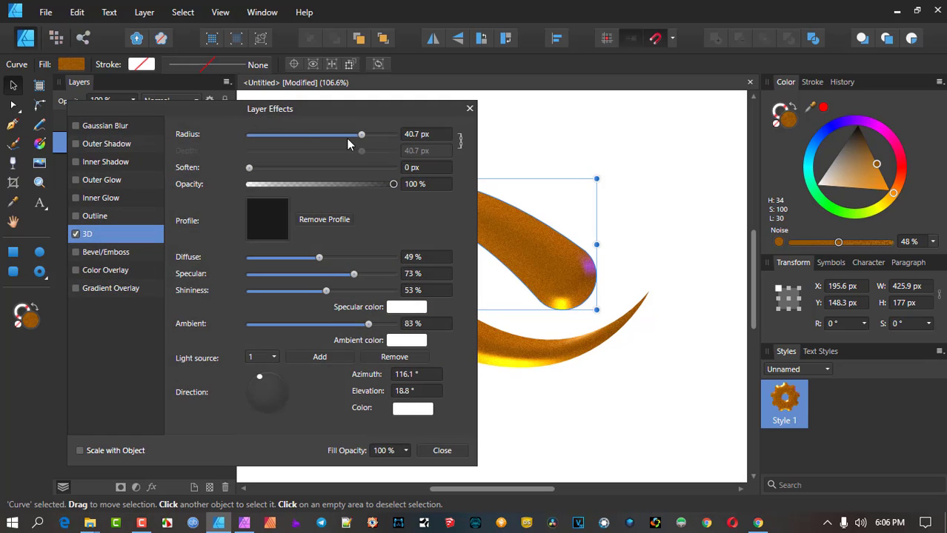
{"action": "scroll", "coordinate": [607, 237], "scroll_direction": "left", "scroll_amount": 3}
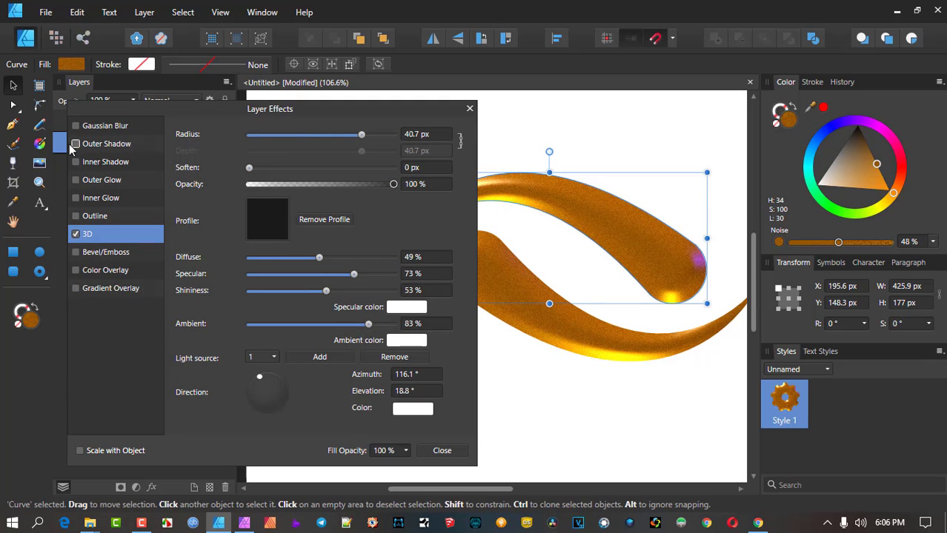
{"action": "left_click", "coordinate": [108, 148]}
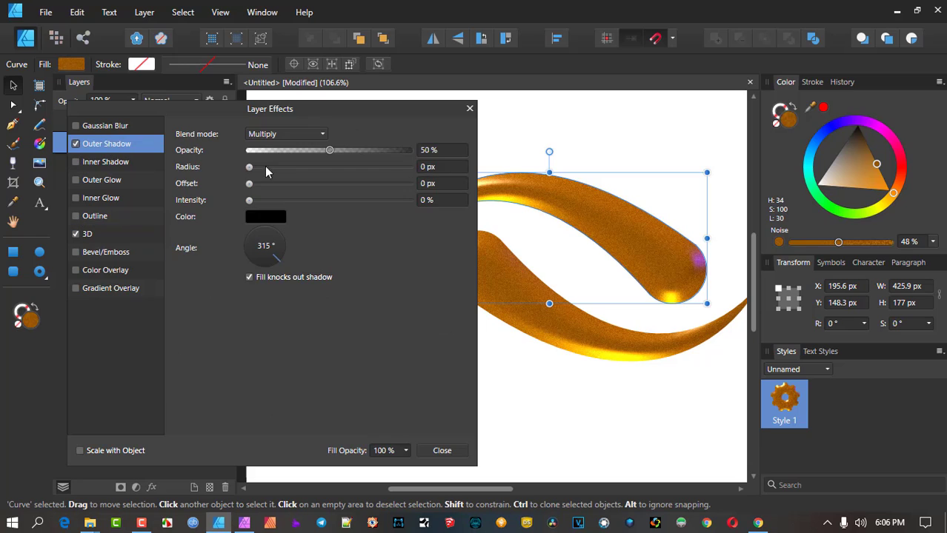
{"action": "left_click_drag", "start_coordinate": [249, 168], "coordinate": [320, 178]}
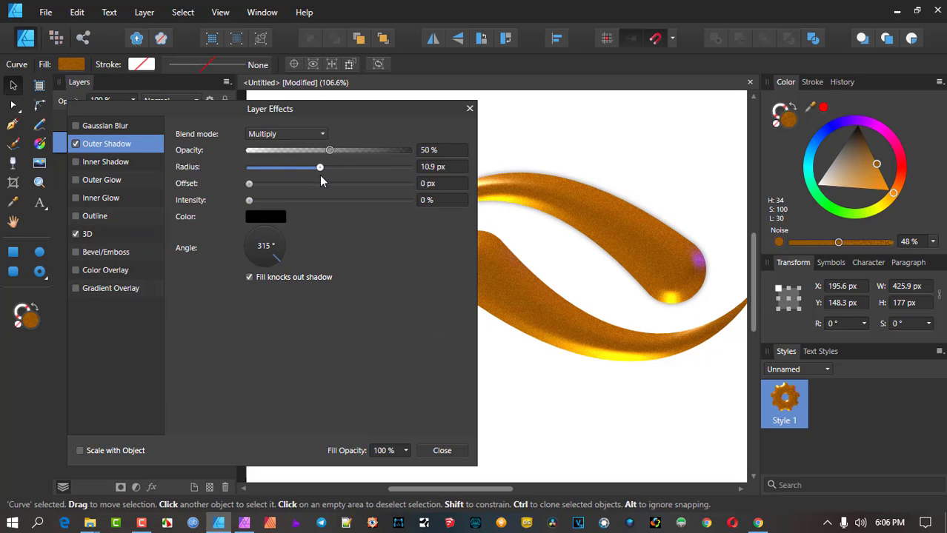
{"action": "left_click_drag", "start_coordinate": [249, 184], "coordinate": [315, 178]}
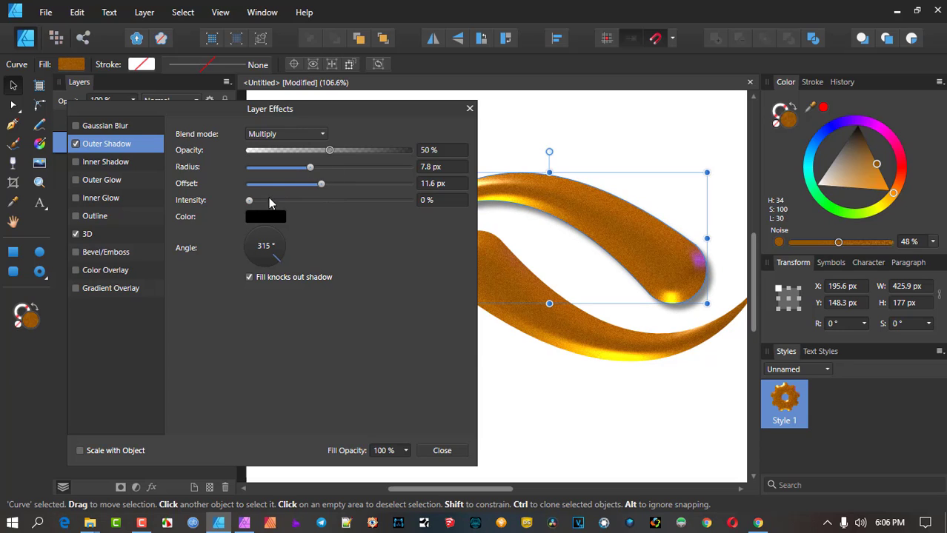
{"action": "mouse_move", "coordinate": [321, 183]}
{"action": "left_mouse_down"}
{"action": "mouse_move", "coordinate": [366, 184]}
{"action": "mouse_move", "coordinate": [309, 182]}
{"action": "mouse_move", "coordinate": [350, 167]}
{"action": "mouse_move", "coordinate": [359, 172]}
{"action": "mouse_move", "coordinate": [307, 172]}
{"action": "left_mouse_up"}
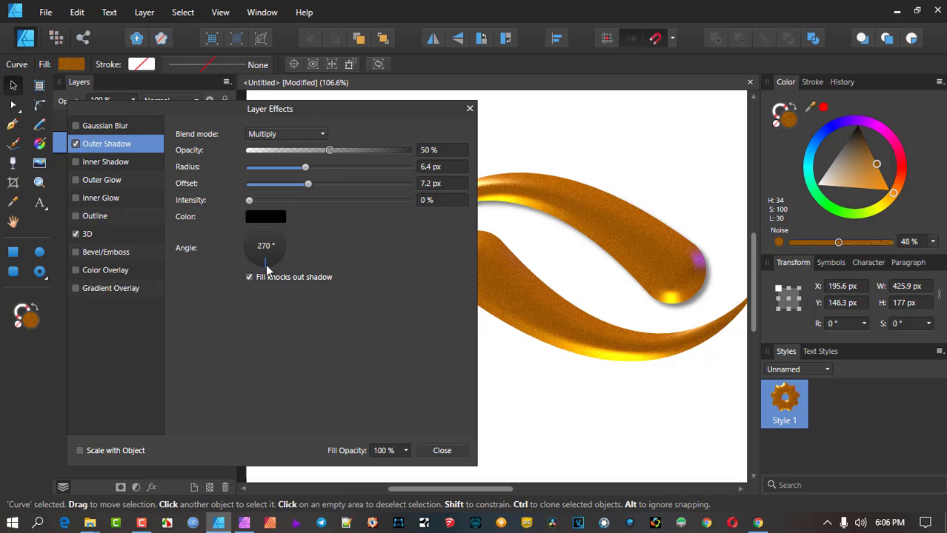
Set the outer shadow's angle to 225° and its radius to 9.1 px, and deselect the upper curve
{"action": "left_click_drag", "start_coordinate": [268, 271], "coordinate": [254, 260]}
{"action": "mouse_move", "coordinate": [304, 173]}
{"action": "left_mouse_down"}
{"action": "mouse_move", "coordinate": [290, 172]}
{"action": "mouse_move", "coordinate": [315, 172]}
{"action": "left_mouse_up"}
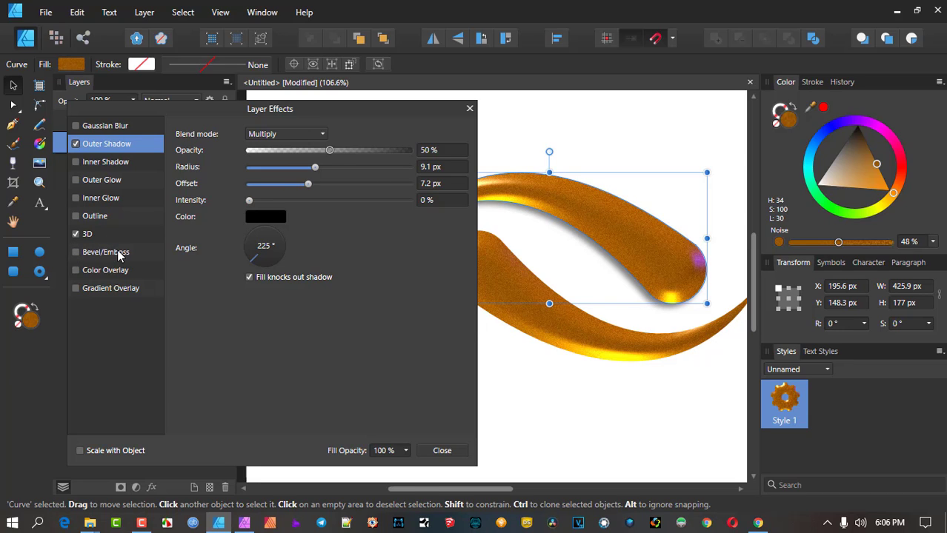
{"action": "left_click", "coordinate": [484, 169]}
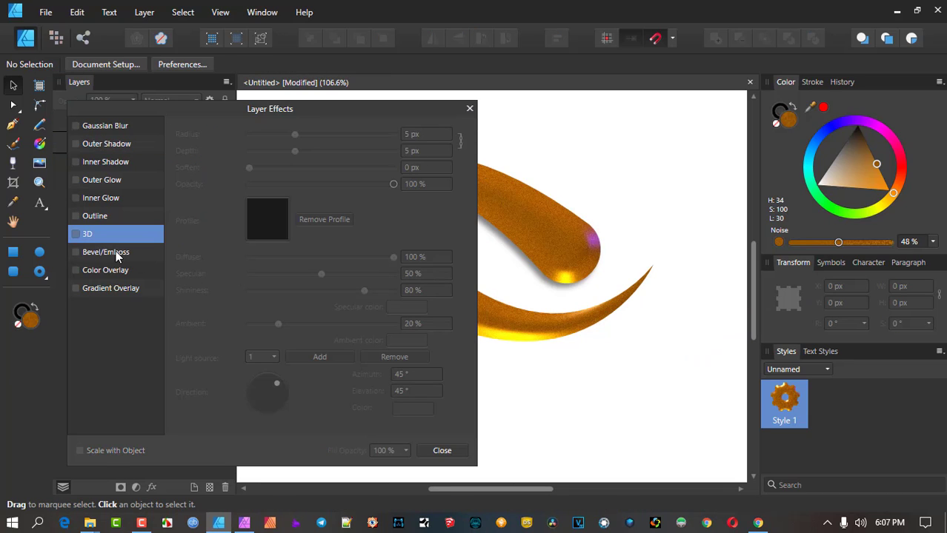